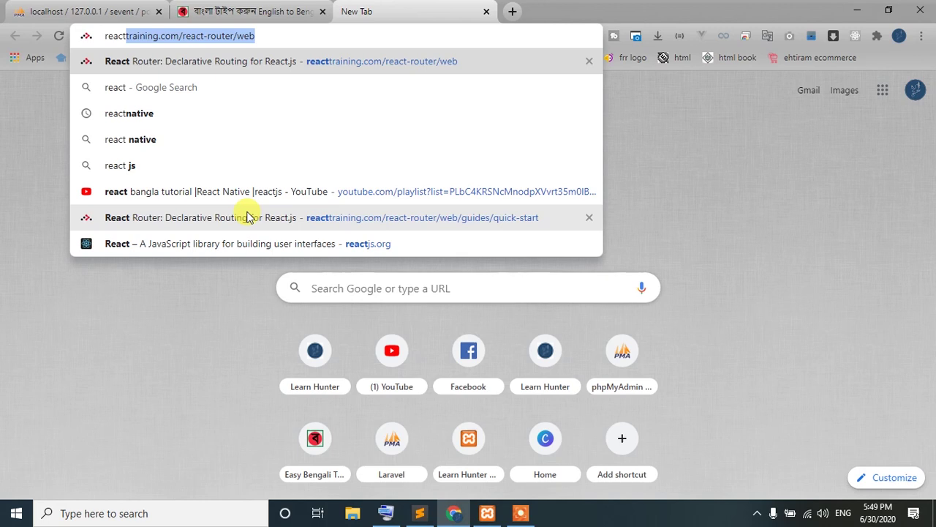
Search Google for 'reactnative' and open the official React Native site, reactnative.dev.
{"action": "type", "text": "nati"}
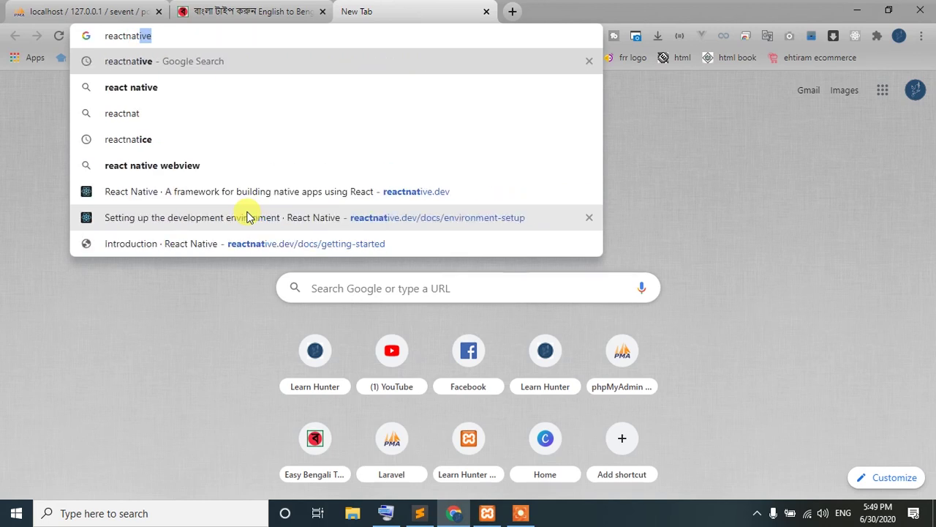
{"action": "key", "text": "Return"}
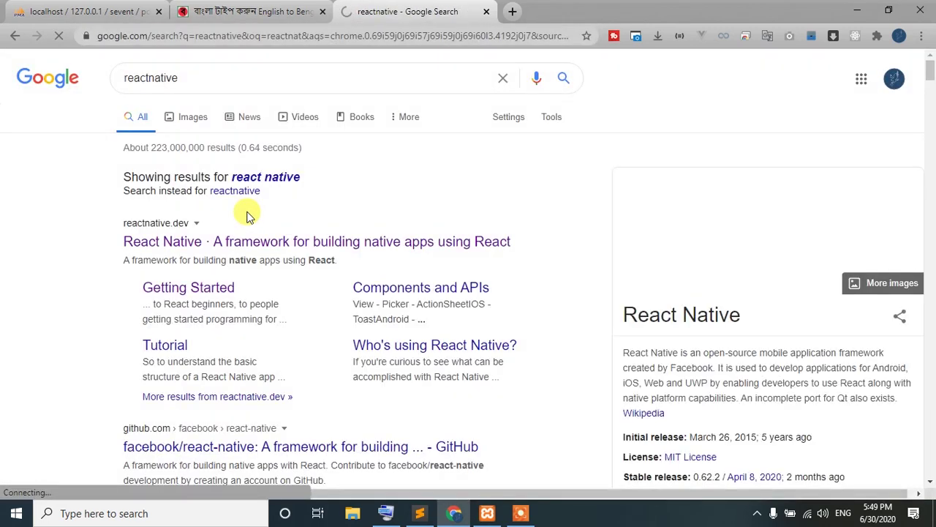
{"action": "left_click", "coordinate": [260, 243]}
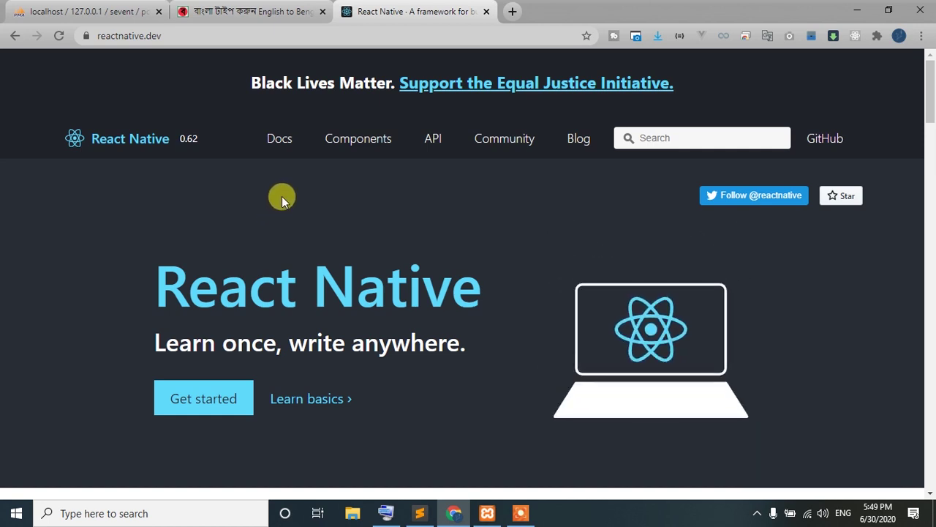
{"action": "scroll", "coordinate": [294, 222], "scroll_direction": "down", "scroll_amount": 3}
{"action": "scroll", "coordinate": [294, 222], "scroll_direction": "up", "scroll_amount": 3}
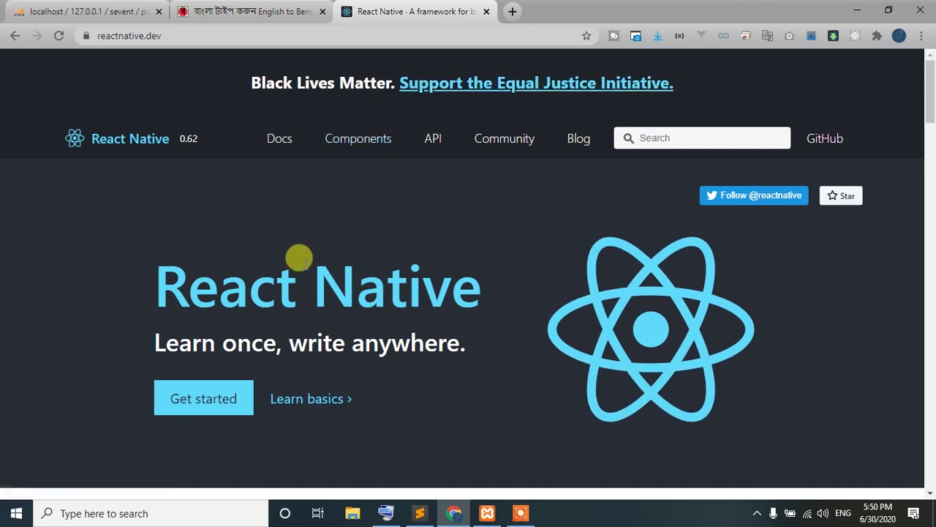
{"action": "left_click", "coordinate": [238, 513]}
{"action": "type", "text": "cmd"}
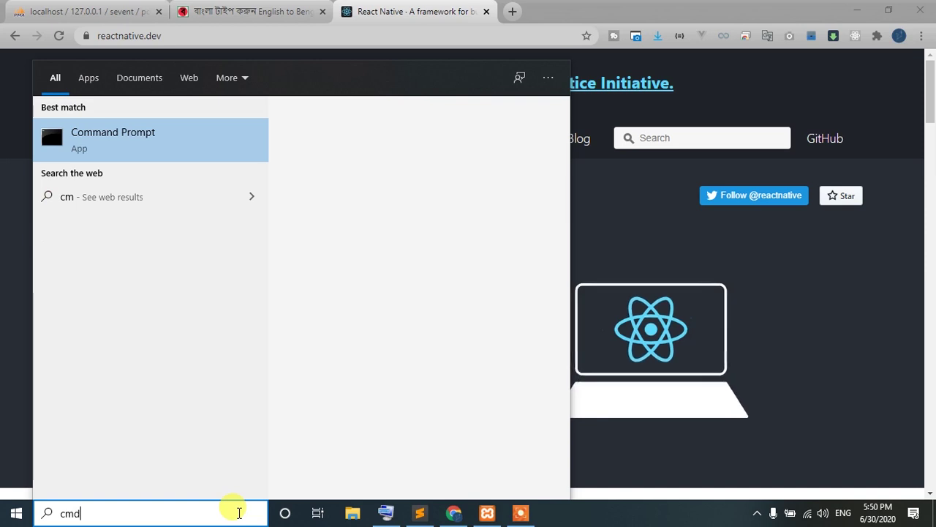
{"action": "left_click", "coordinate": [161, 138]}
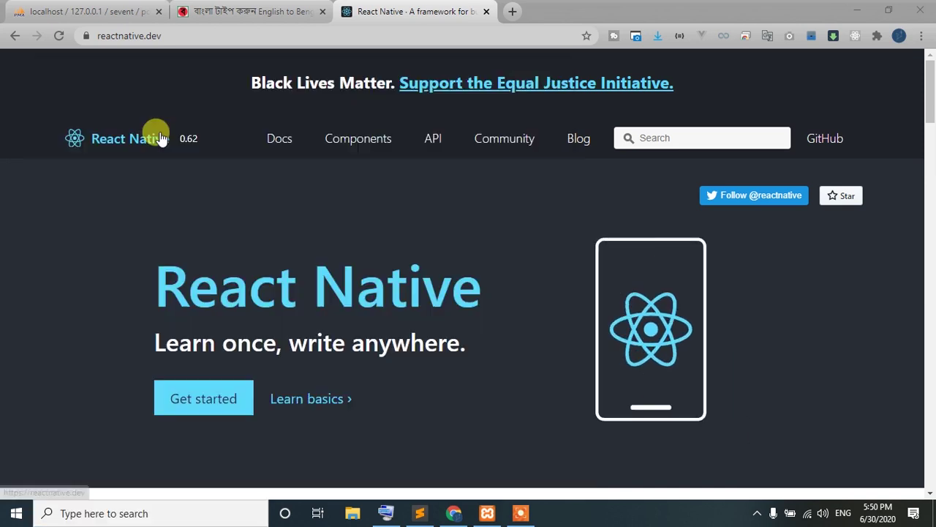
{"action": "type", "text": "node -v"}
{"action": "key", "text": "Return"}
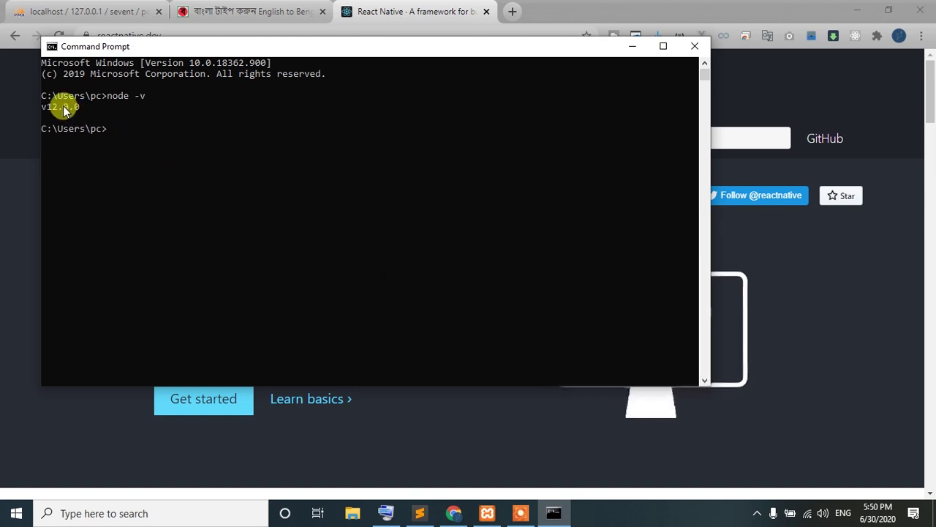
{"action": "left_click", "coordinate": [693, 48]}
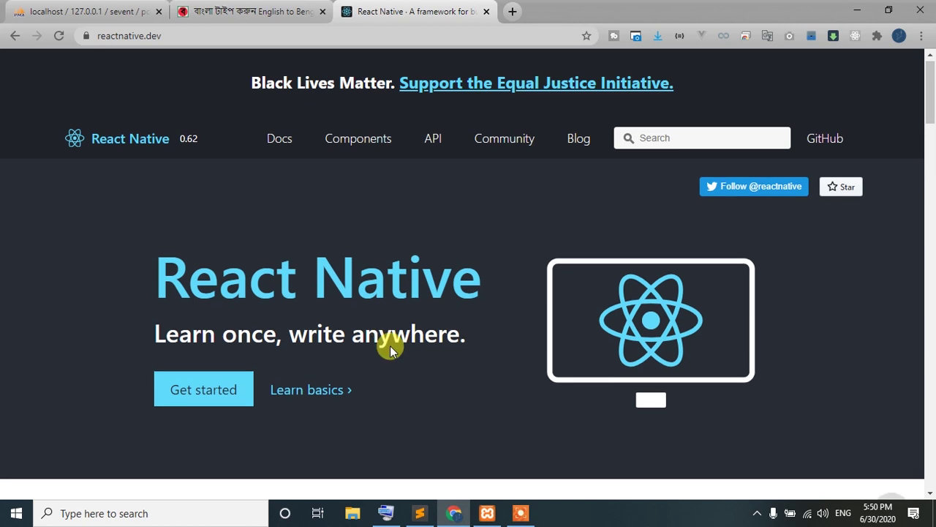
Browse the React Native homepage, then go to the Docs Introduction page.
{"action": "scroll", "coordinate": [390, 347], "scroll_direction": "down", "scroll_amount": 10}
{"action": "scroll", "coordinate": [390, 347], "scroll_direction": "up", "scroll_amount": 4}
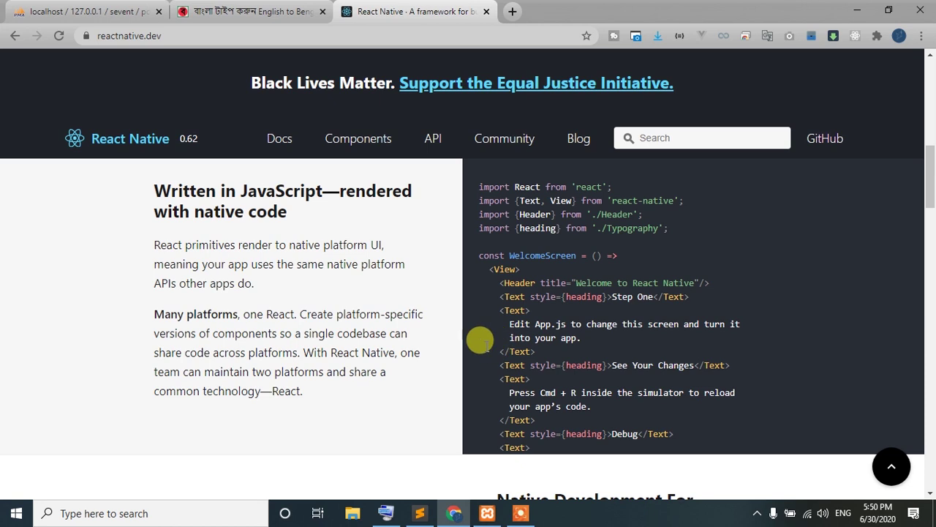
{"action": "scroll", "coordinate": [216, 356], "scroll_direction": "up", "scroll_amount": 5}
{"action": "scroll", "coordinate": [234, 347], "scroll_direction": "up", "scroll_amount": 1}
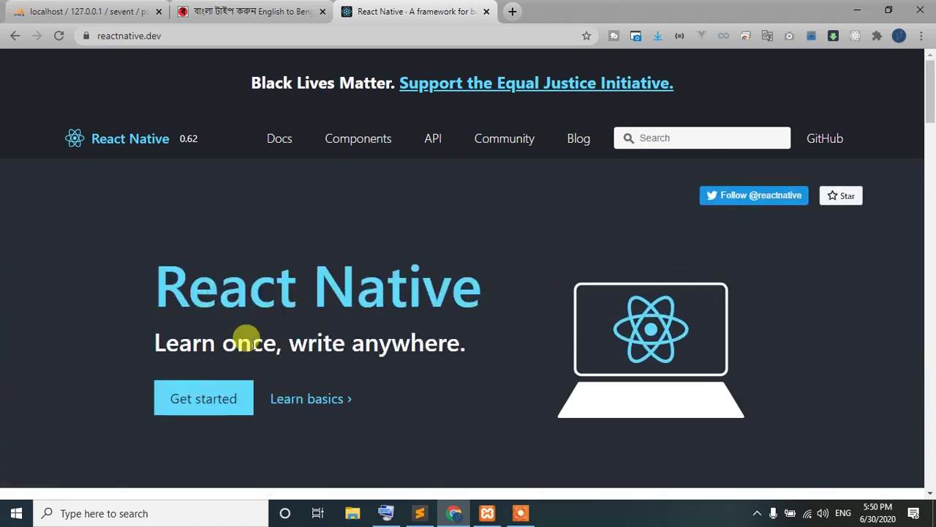
{"action": "scroll", "coordinate": [324, 376], "scroll_direction": "down", "scroll_amount": 5}
{"action": "scroll", "coordinate": [560, 361], "scroll_direction": "down", "scroll_amount": 3}
{"action": "scroll", "coordinate": [538, 311], "scroll_direction": "down", "scroll_amount": 2}
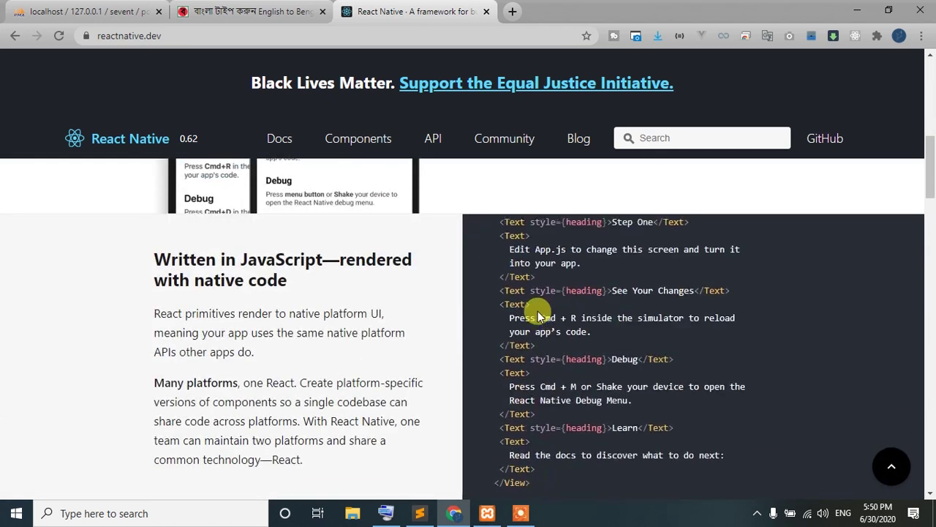
{"action": "scroll", "coordinate": [538, 311], "scroll_direction": "down", "scroll_amount": 3}
{"action": "scroll", "coordinate": [487, 368], "scroll_direction": "down", "scroll_amount": 3}
{"action": "scroll", "coordinate": [468, 368], "scroll_direction": "up", "scroll_amount": 10}
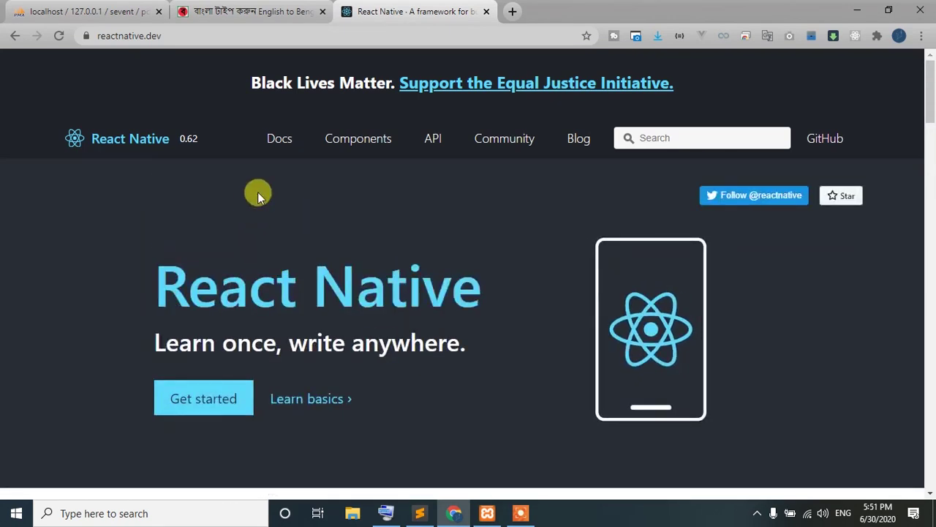
{"action": "left_click", "coordinate": [276, 142]}
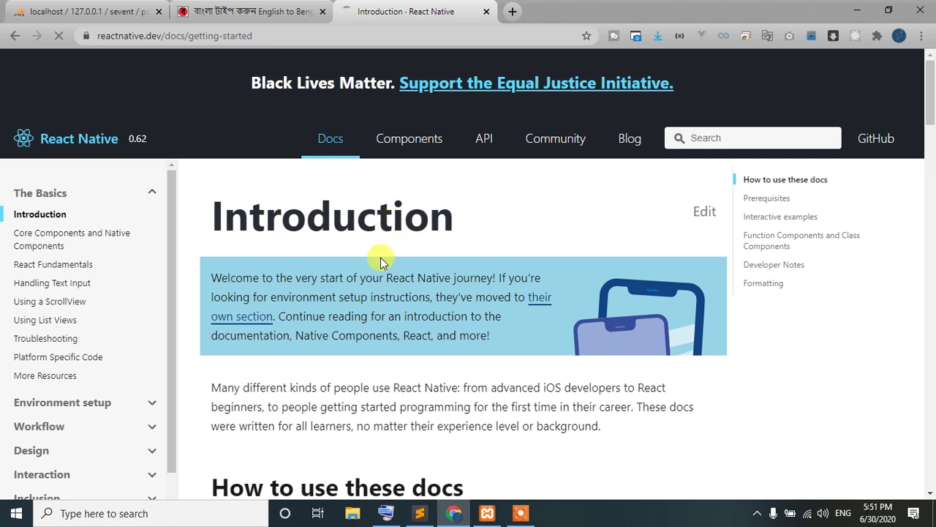
Open 'Setting up the development environment' under Environment setup and scroll to the Expo CLI Quickstart.
{"action": "left_click", "coordinate": [80, 405]}
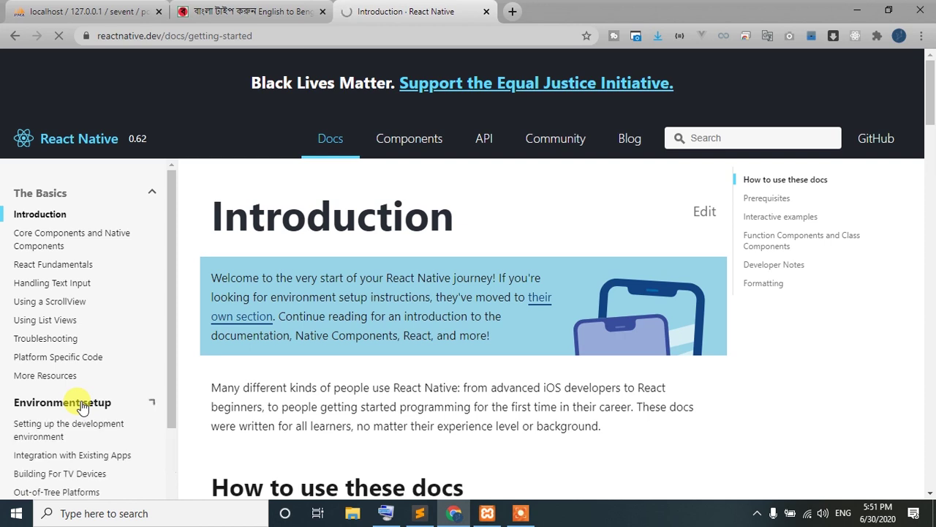
{"action": "scroll", "coordinate": [79, 410], "scroll_direction": "down", "scroll_amount": 2}
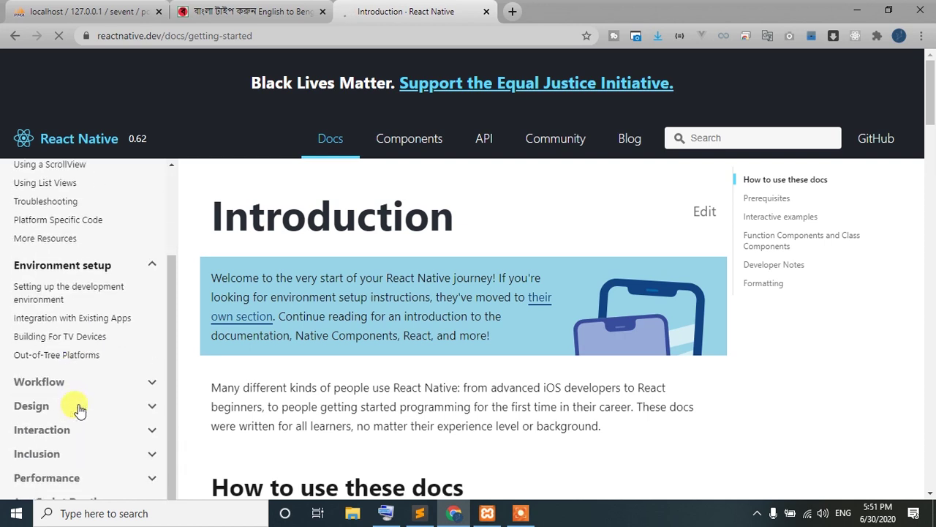
{"action": "left_click", "coordinate": [48, 295]}
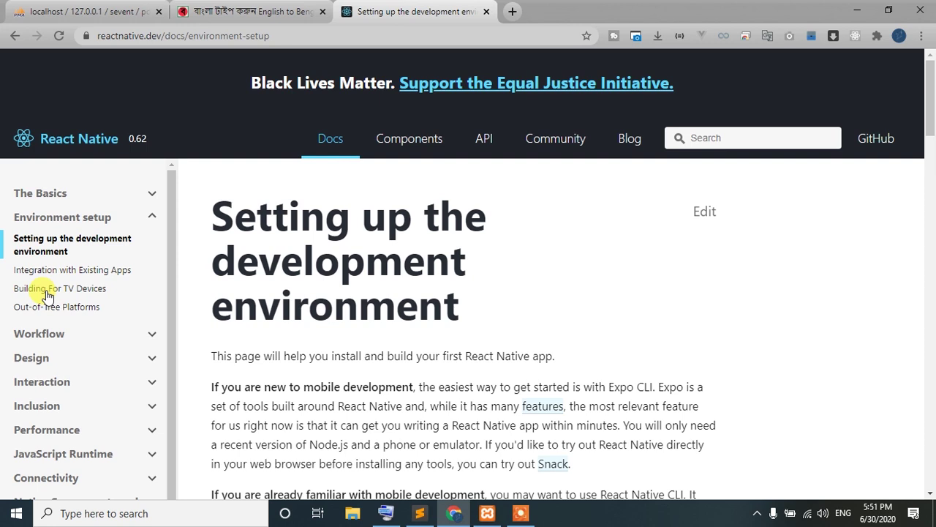
{"action": "scroll", "coordinate": [359, 344], "scroll_direction": "down", "scroll_amount": 4}
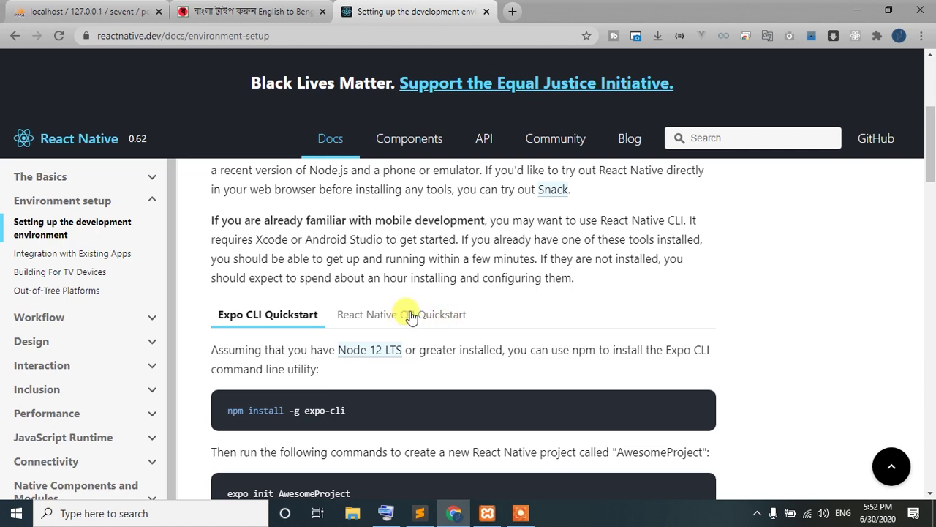
Scroll through the Expo CLI Quickstart commands: expo init AwesomeProject, cd AwesomeProject, npm start.
{"action": "scroll", "coordinate": [410, 316], "scroll_direction": "down", "scroll_amount": 1}
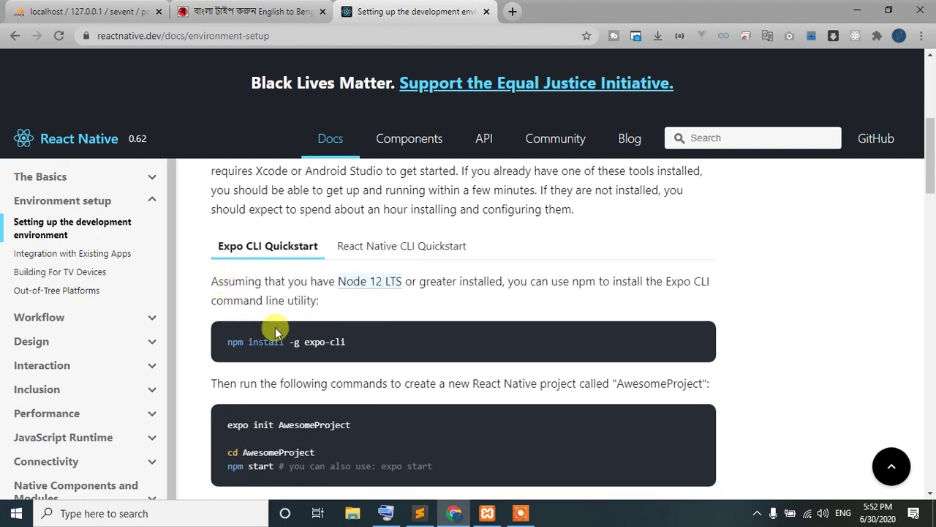
{"action": "scroll", "coordinate": [288, 351], "scroll_direction": "down", "scroll_amount": 1}
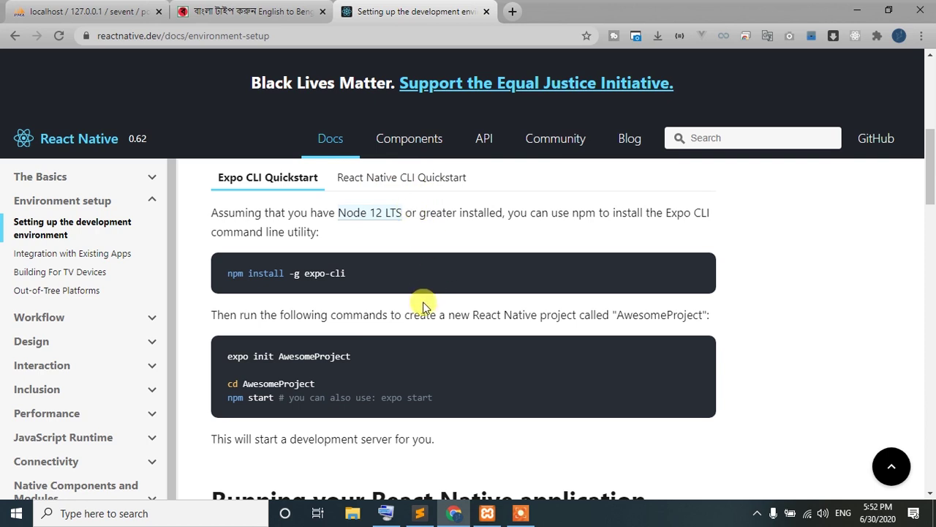
{"action": "scroll", "coordinate": [420, 302], "scroll_direction": "up", "scroll_amount": 1}
{"action": "left_click", "coordinate": [380, 252]}
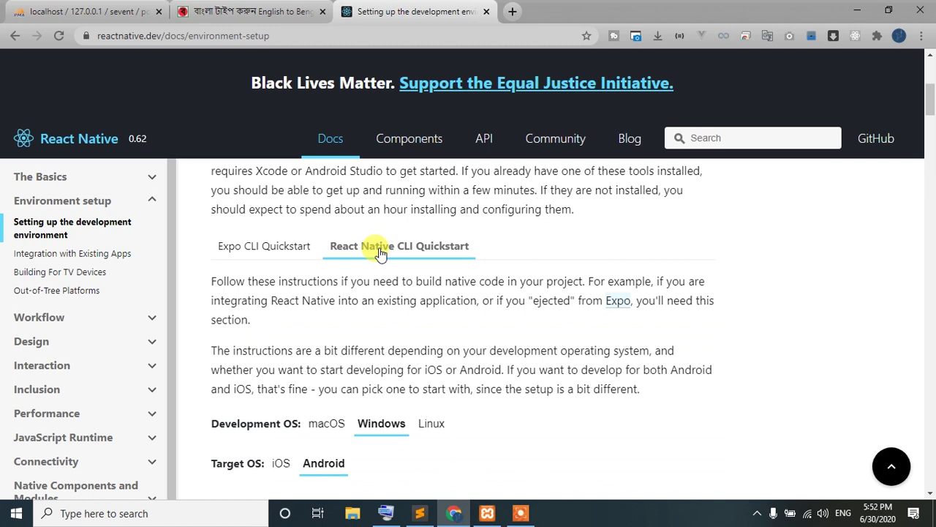
{"action": "scroll", "coordinate": [360, 320], "scroll_direction": "down", "scroll_amount": 1}
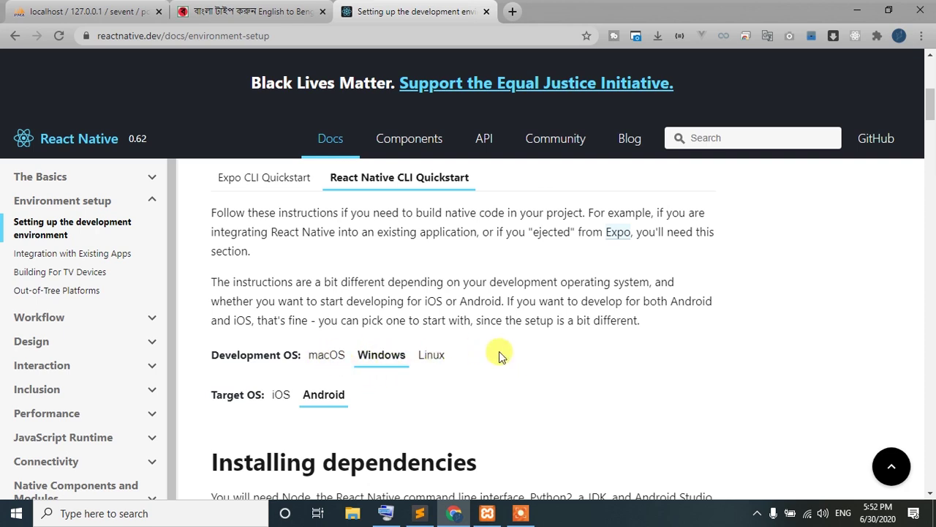
{"action": "scroll", "coordinate": [500, 351], "scroll_direction": "down", "scroll_amount": 2}
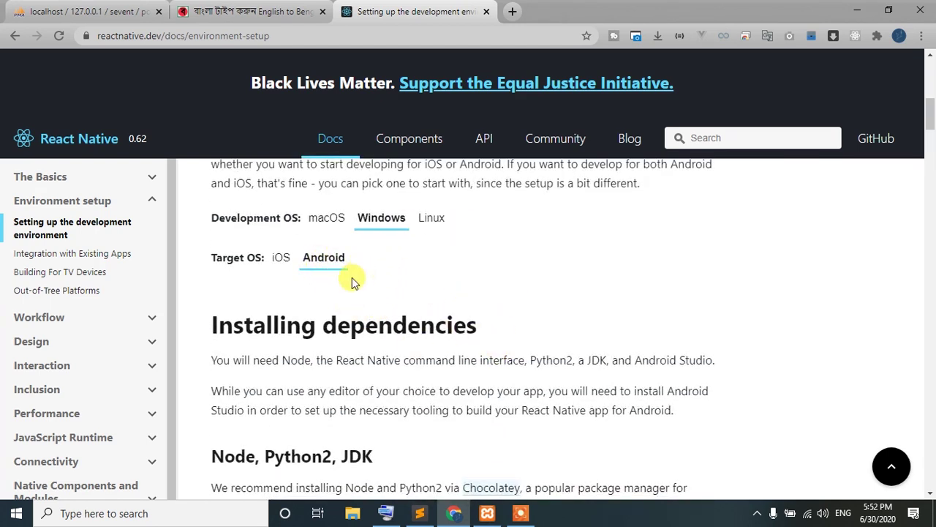
{"action": "left_click", "coordinate": [281, 260]}
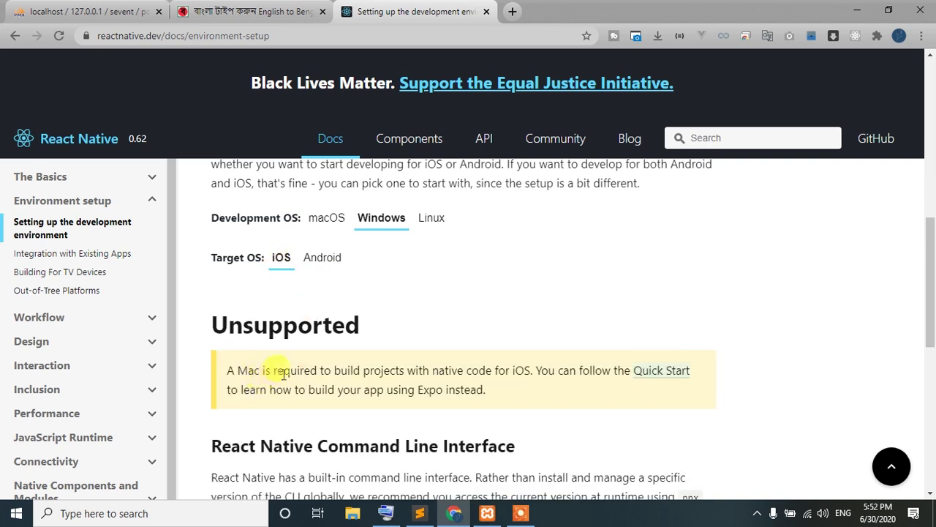
{"action": "left_click", "coordinate": [325, 260]}
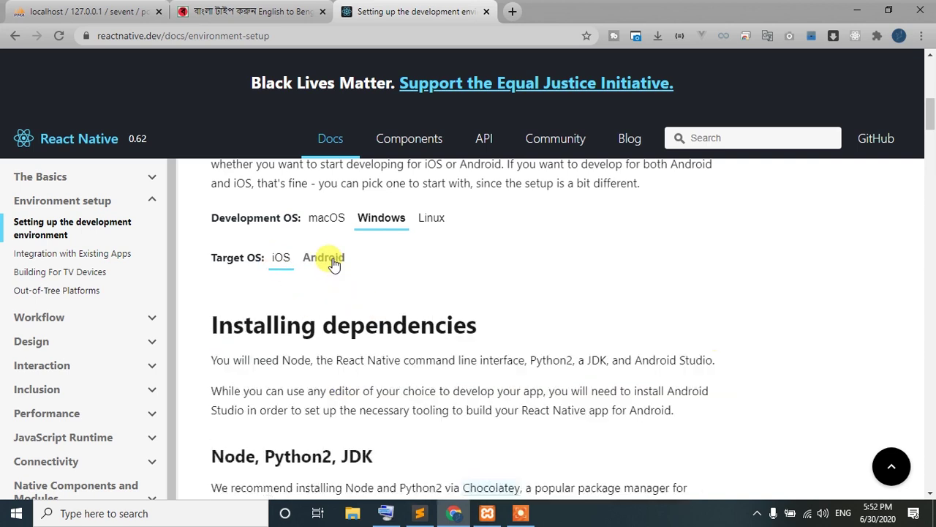
{"action": "scroll", "coordinate": [442, 329], "scroll_direction": "up", "scroll_amount": 1}
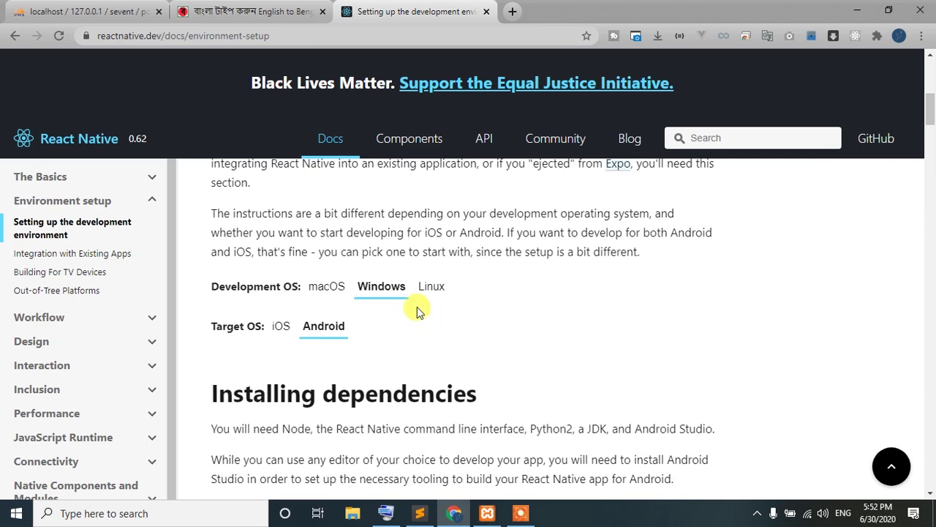
{"action": "scroll", "coordinate": [418, 311], "scroll_direction": "down", "scroll_amount": 1}
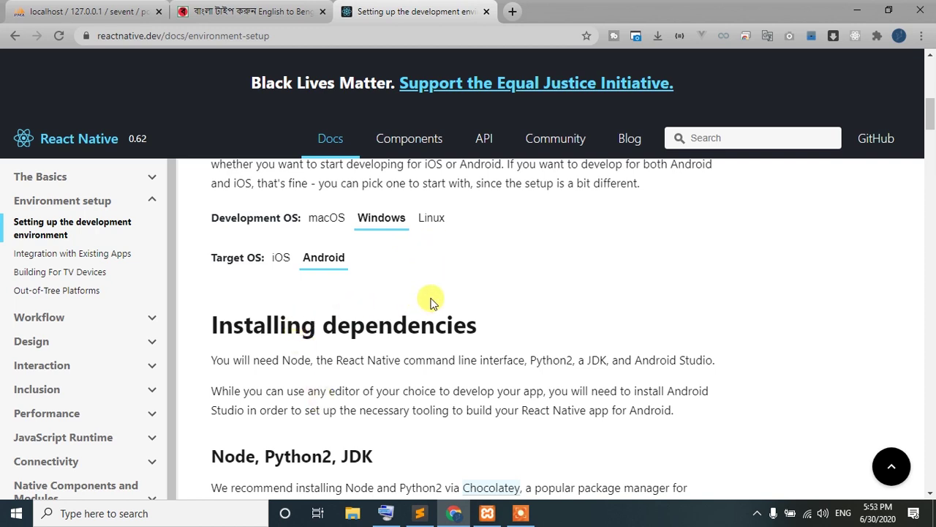
{"action": "scroll", "coordinate": [430, 300], "scroll_direction": "down", "scroll_amount": 1}
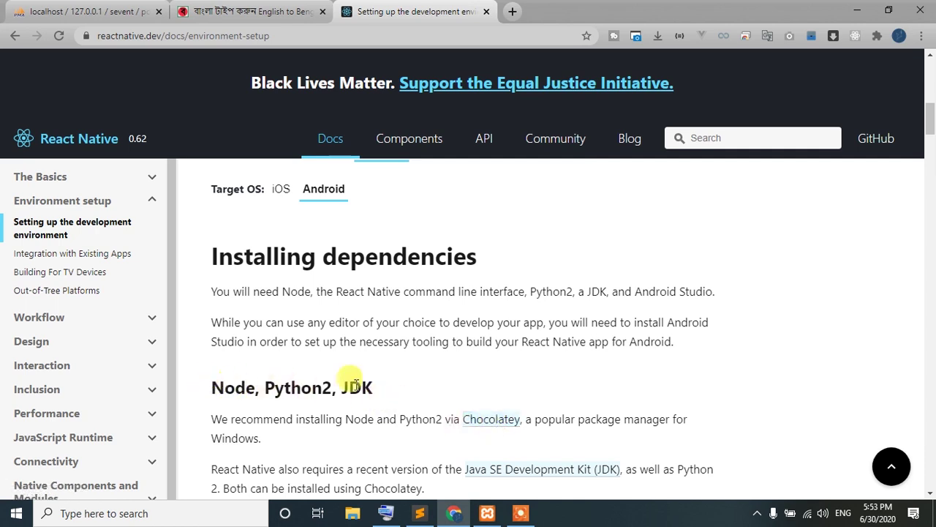
Open the guide's Chocolatey link in a new tab and switch to chocolatey.org.
{"action": "right_click", "coordinate": [495, 421]}
{"action": "left_click", "coordinate": [522, 290]}
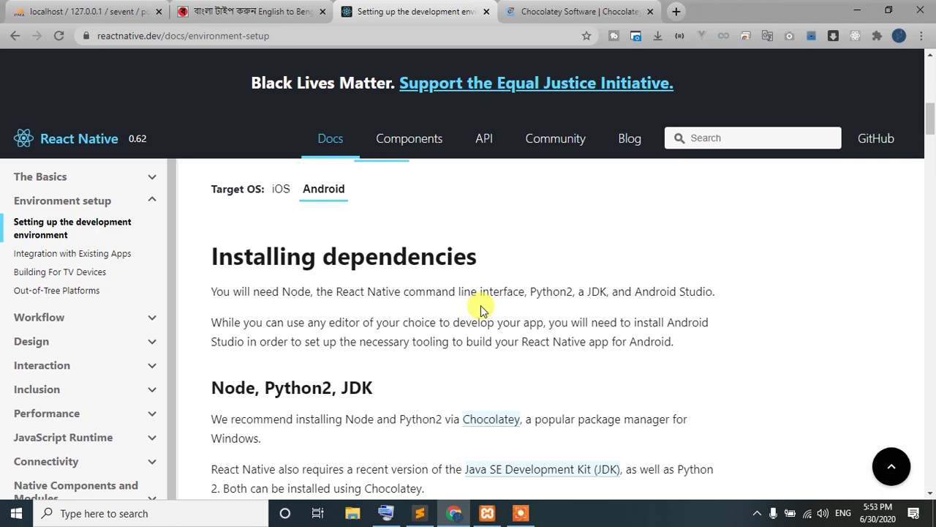
{"action": "scroll", "coordinate": [481, 311], "scroll_direction": "down", "scroll_amount": 2}
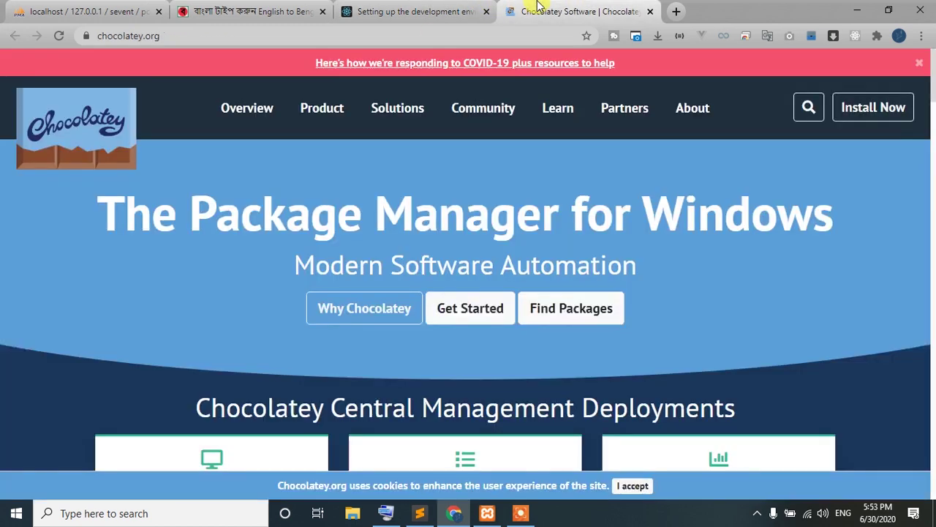
{"action": "left_click", "coordinate": [534, 11]}
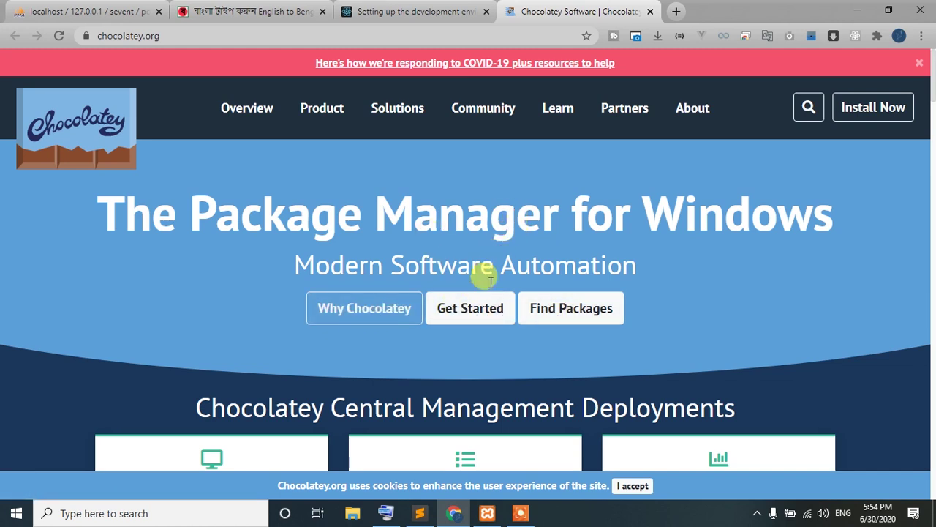
Go to Chocolatey's install page, choose Individual instructions, and copy the PowerShell install command.
{"action": "left_click", "coordinate": [475, 308]}
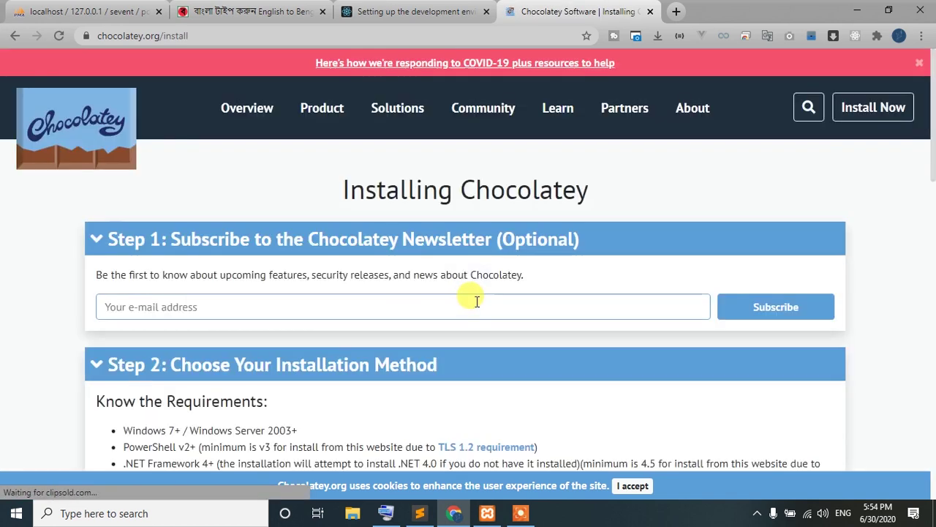
{"action": "scroll", "coordinate": [147, 311], "scroll_direction": "down", "scroll_amount": 4}
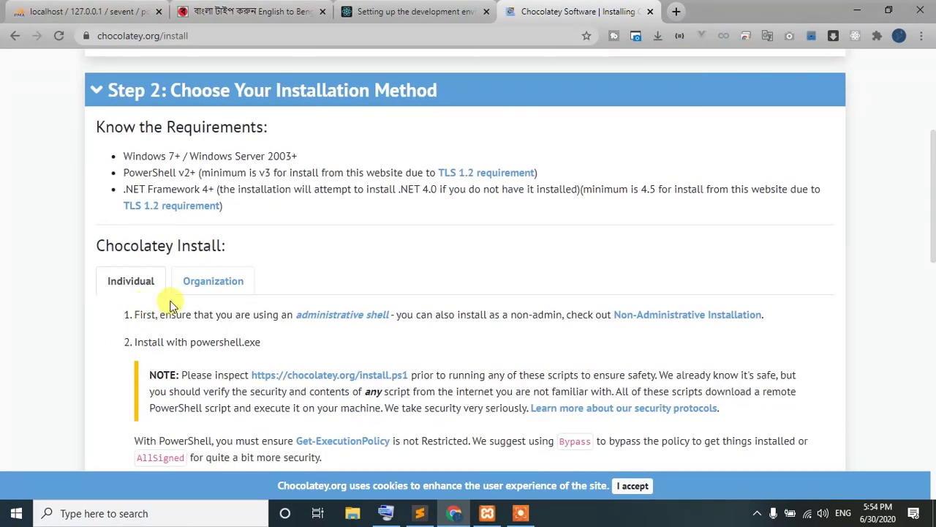
{"action": "scroll", "coordinate": [133, 301], "scroll_direction": "down", "scroll_amount": 2}
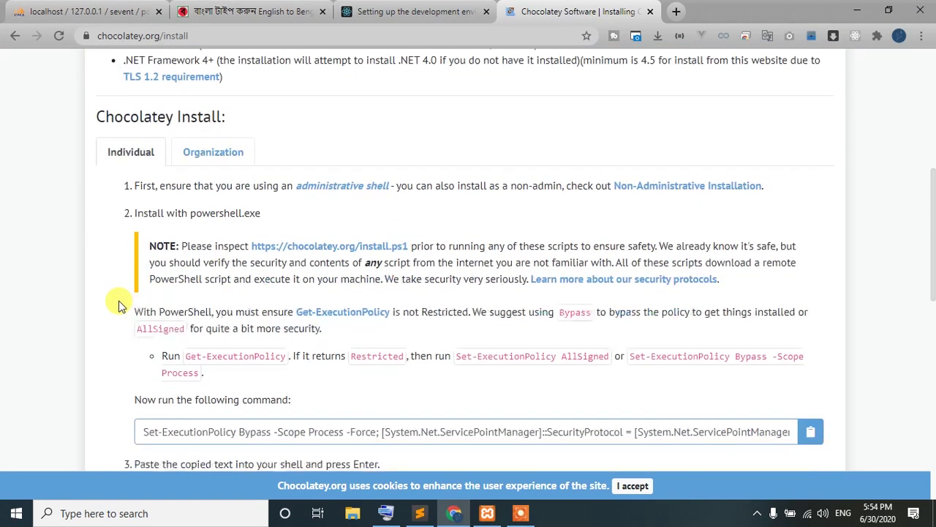
{"action": "left_click", "coordinate": [216, 152]}
{"action": "left_click", "coordinate": [130, 144]}
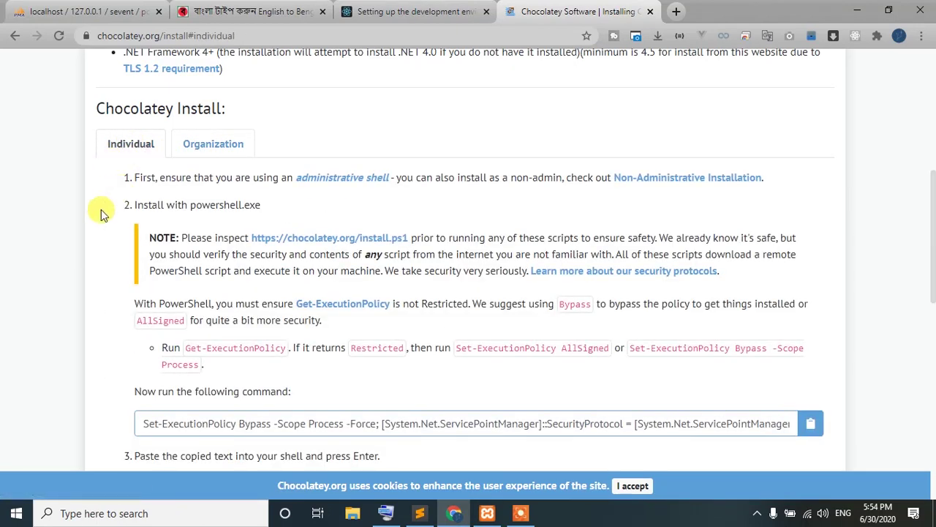
{"action": "scroll", "coordinate": [100, 210], "scroll_direction": "down", "scroll_amount": 2}
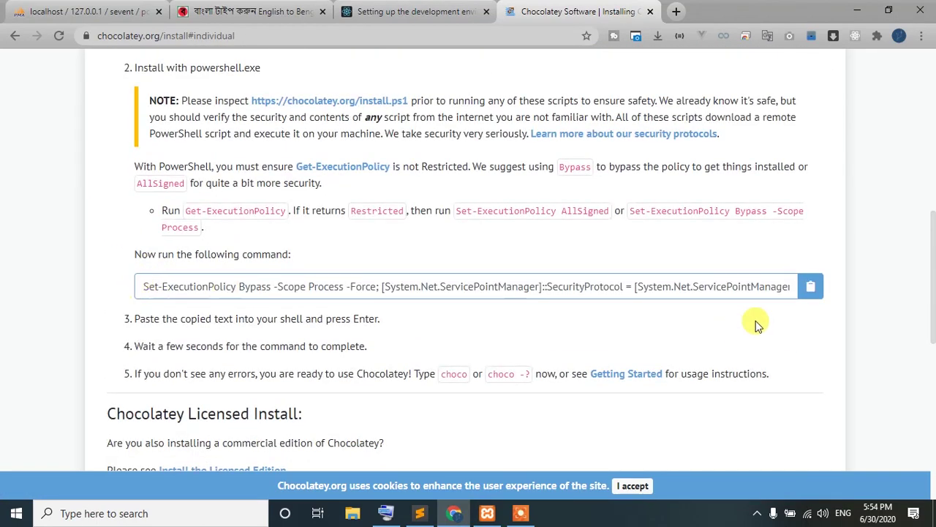
{"action": "left_click", "coordinate": [811, 290]}
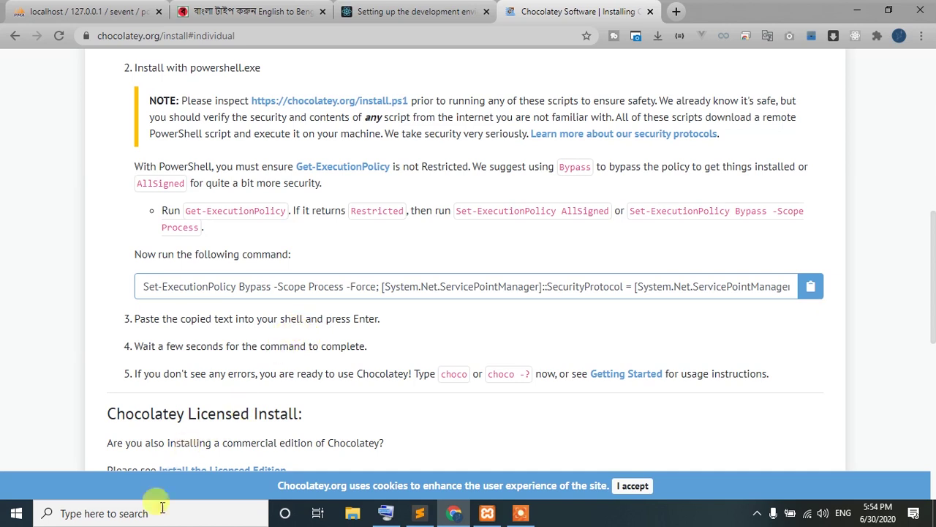
Launch Command Prompt by searching 'cm' in Windows search.
{"action": "left_click", "coordinate": [132, 514]}
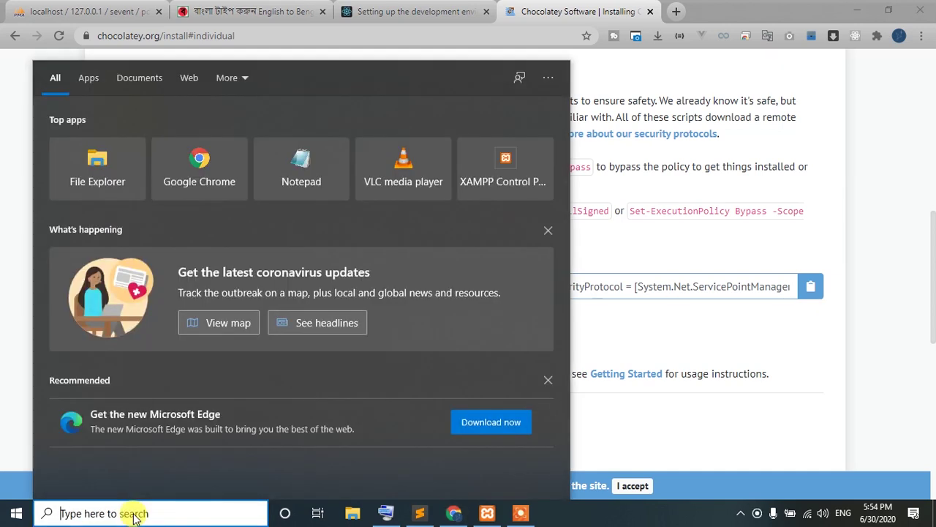
{"action": "type", "text": "cm"}
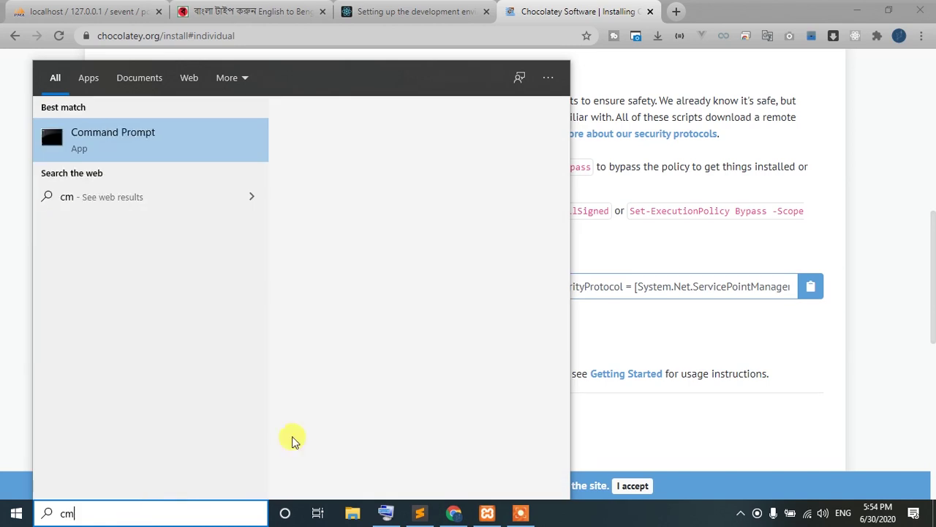
{"action": "left_click", "coordinate": [383, 182]}
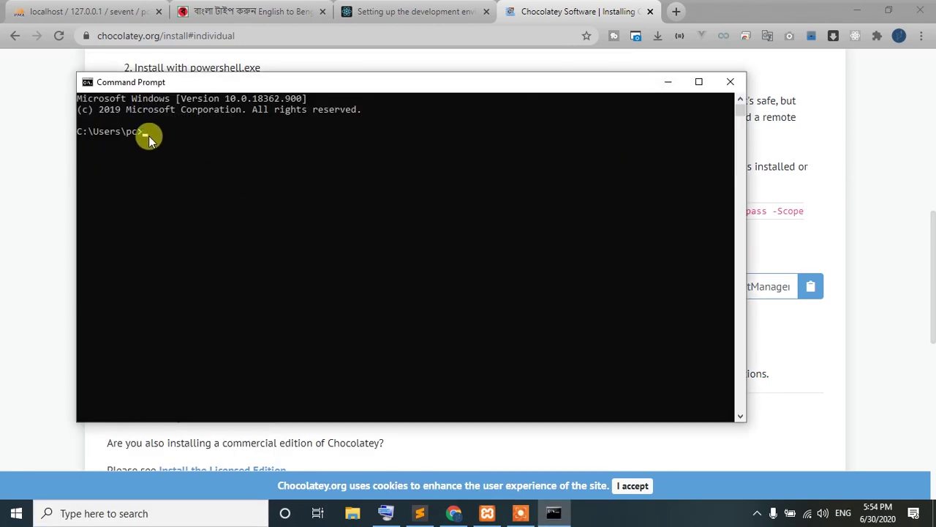
Paste and run the Chocolatey install command, which fails with 'Set-ExecutionPolicy' not recognized; minimize the window.
{"action": "right_click", "coordinate": [147, 134]}
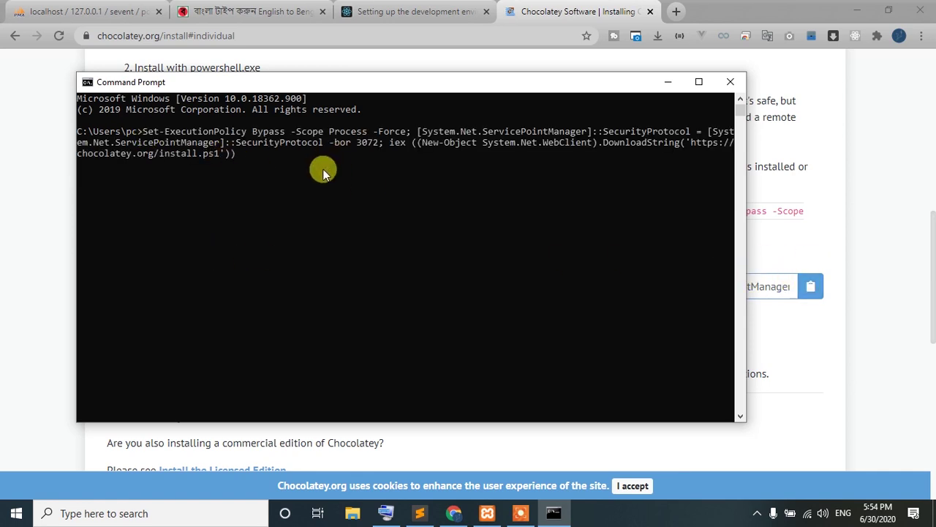
{"action": "key", "text": "Return"}
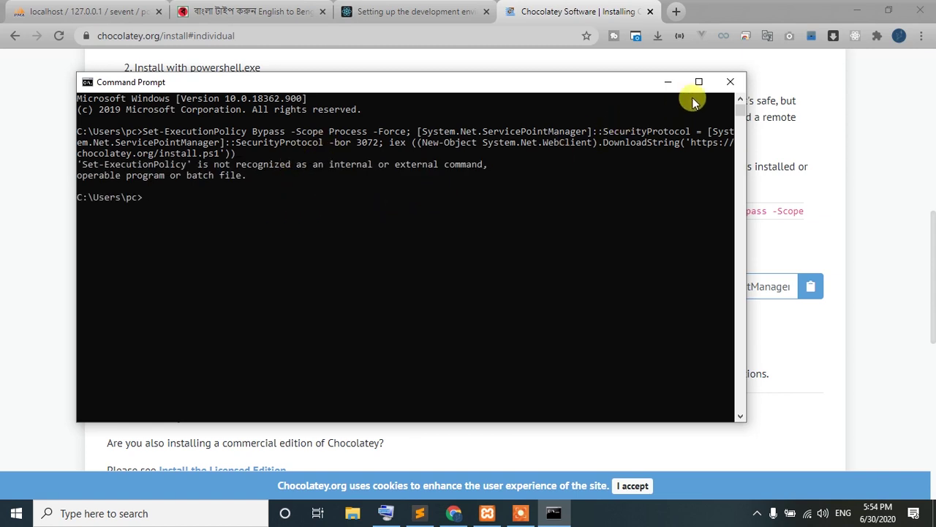
{"action": "left_click", "coordinate": [668, 82]}
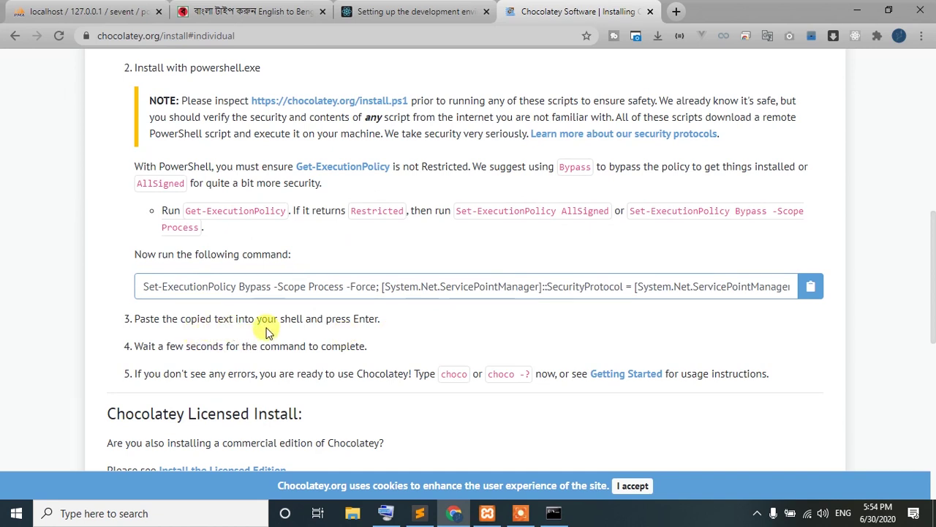
Run Windows PowerShell as administrator and paste the install command to install Chocolatey 0.10.15.
{"action": "left_click", "coordinate": [80, 514]}
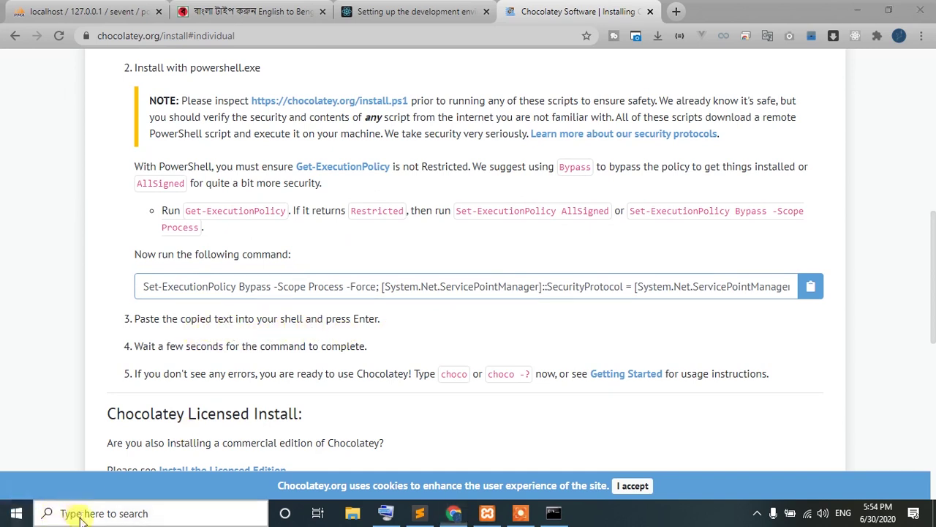
{"action": "right_click", "coordinate": [80, 514]}
{"action": "left_click", "coordinate": [81, 514]}
{"action": "type", "text": "p"}
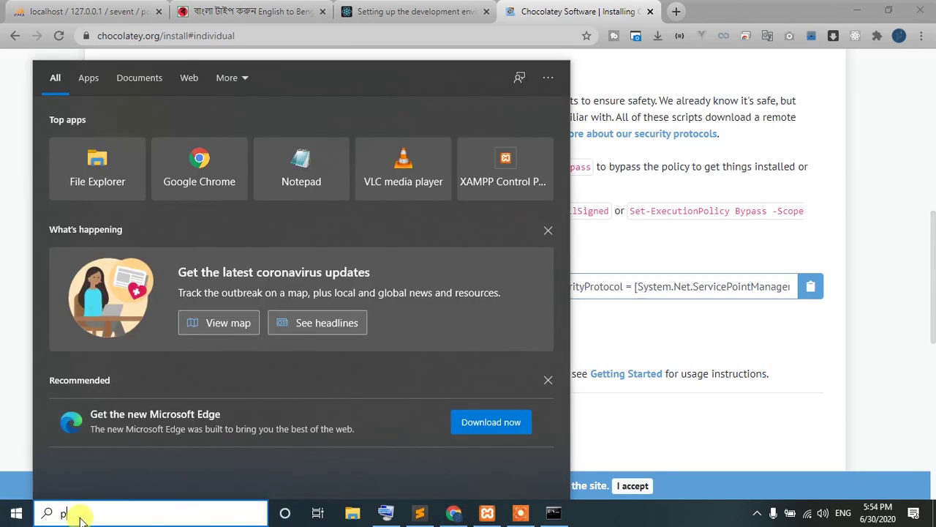
{"action": "type", "text": "ower"}
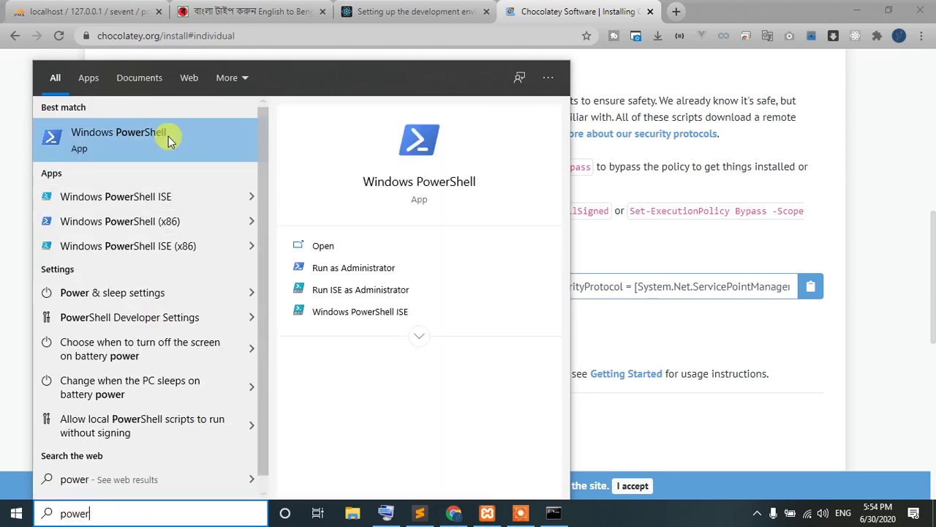
{"action": "right_click", "coordinate": [169, 140]}
{"action": "left_click", "coordinate": [194, 151]}
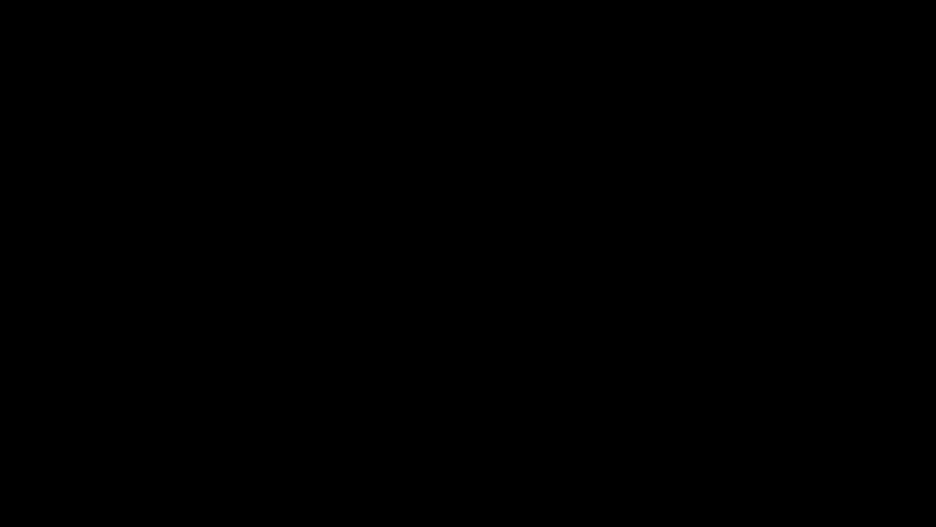
{"action": "left_click", "coordinate": [502, 366]}
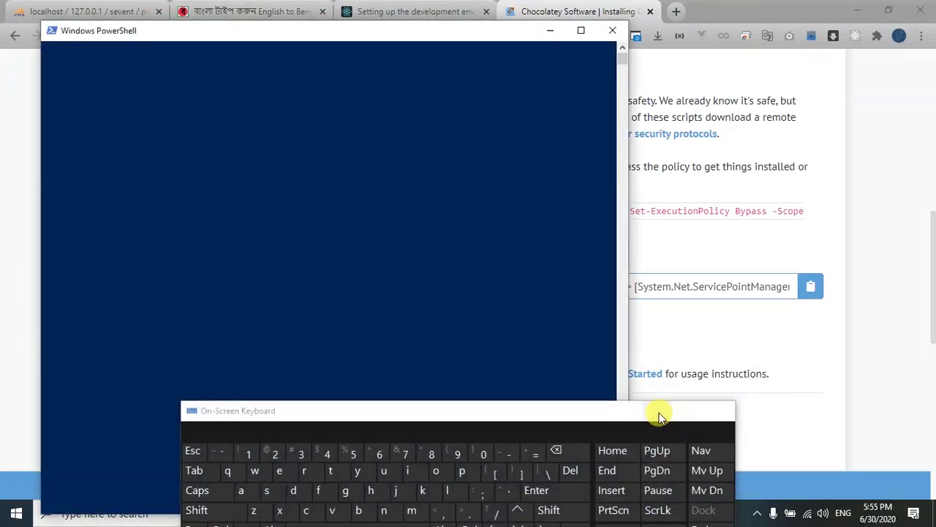
{"action": "left_click", "coordinate": [657, 411]}
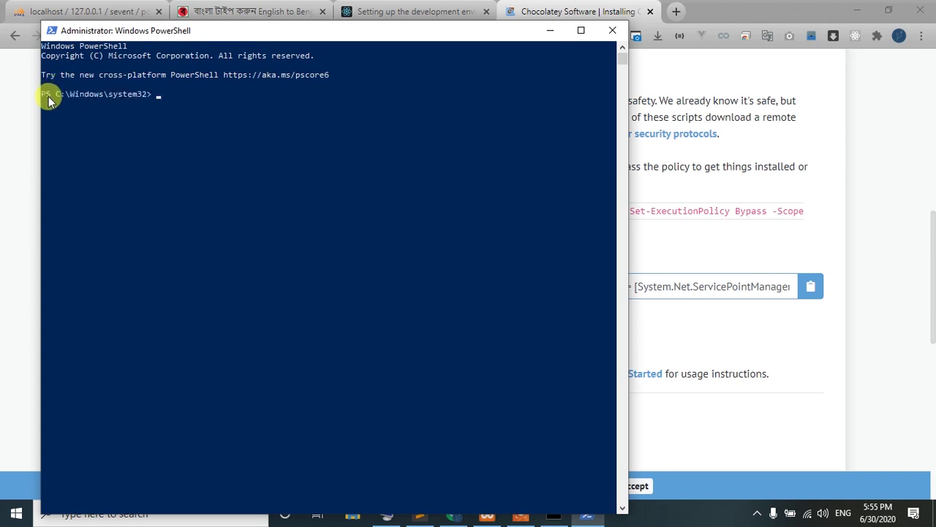
{"action": "right_click", "coordinate": [160, 101]}
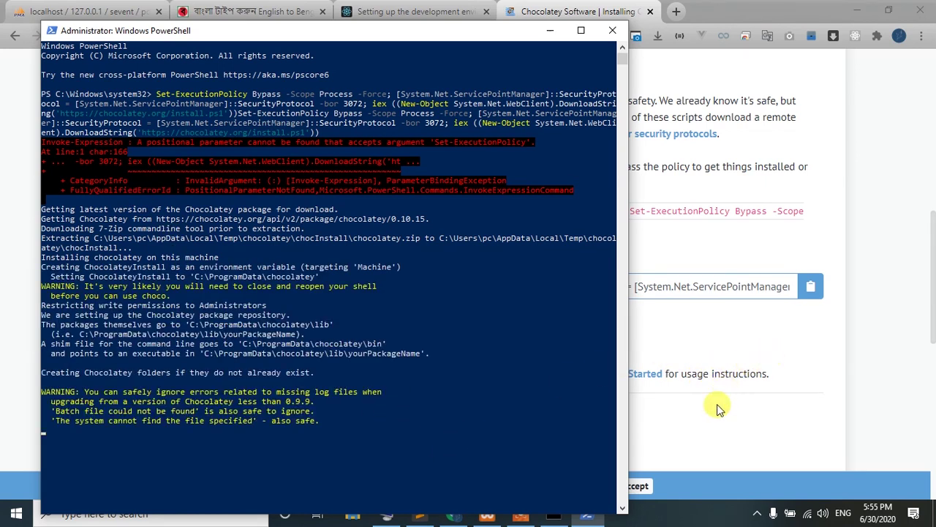
{"action": "left_click", "coordinate": [724, 451]}
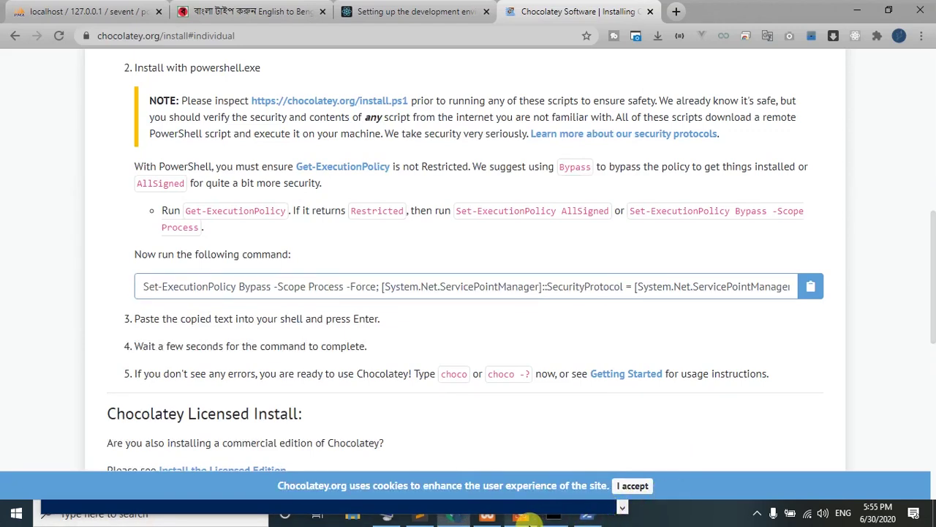
Minimize PowerShell and return to the React Native setup docs tab in Chrome.
{"action": "left_click", "coordinate": [557, 512]}
{"action": "left_click", "coordinate": [494, 491]}
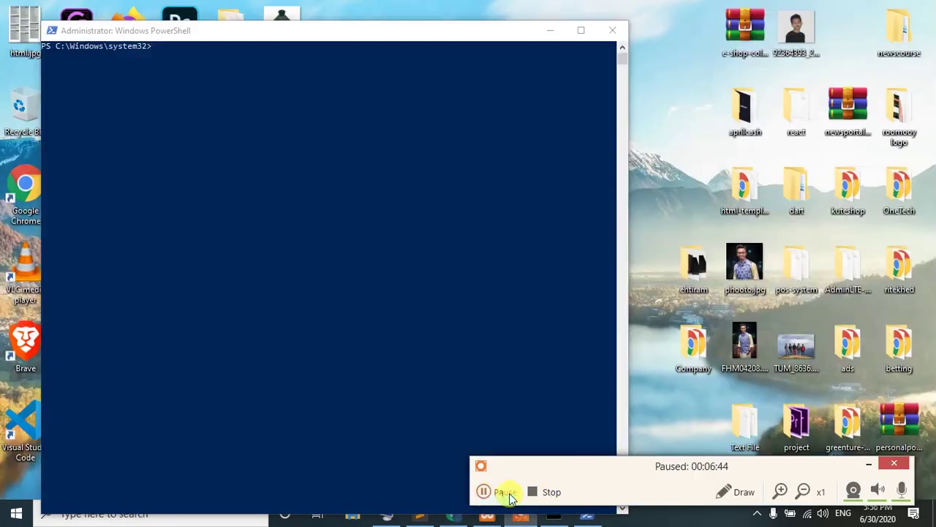
{"action": "left_click", "coordinate": [502, 491]}
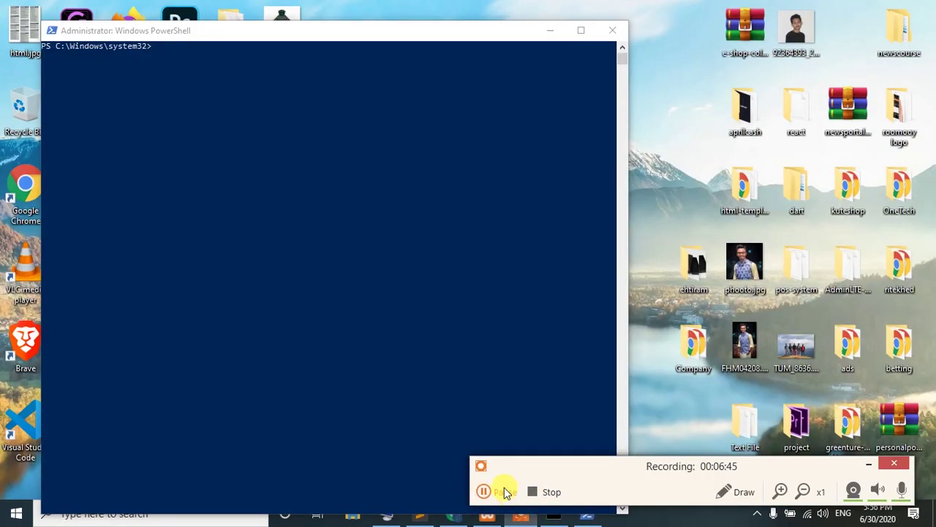
{"action": "left_click", "coordinate": [868, 464]}
{"action": "left_click", "coordinate": [550, 31]}
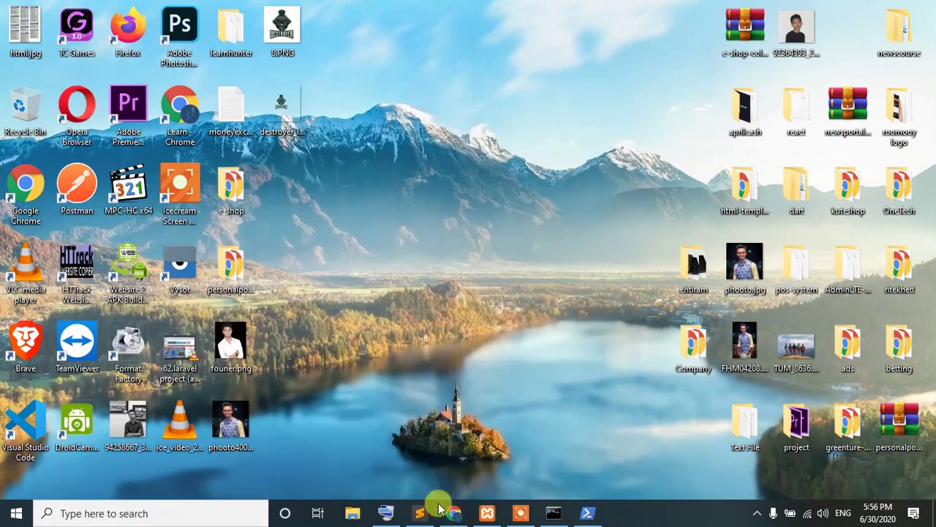
{"action": "left_click", "coordinate": [460, 516]}
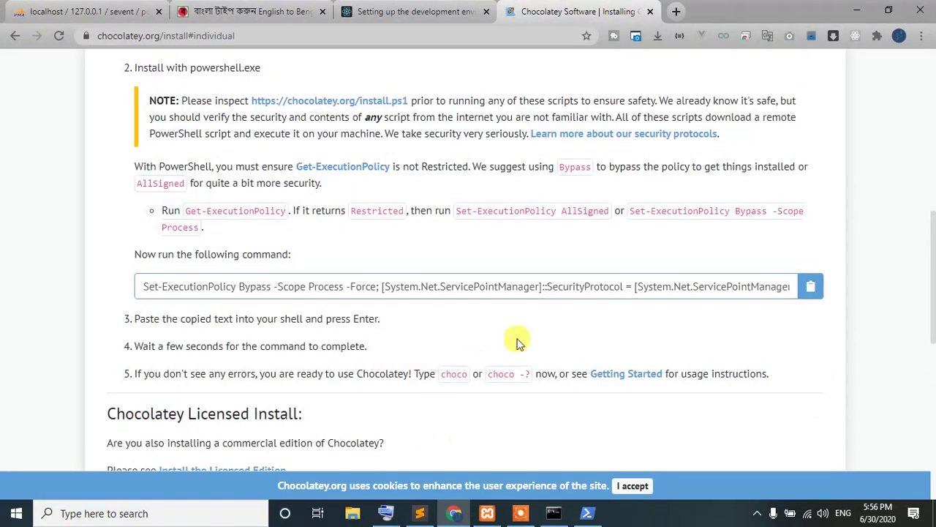
{"action": "left_click", "coordinate": [369, 11]}
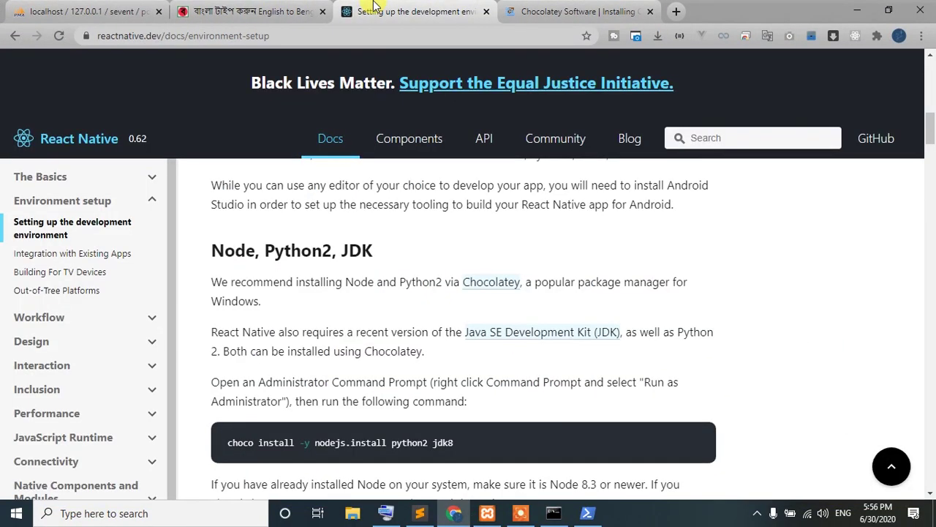
{"action": "scroll", "coordinate": [422, 253], "scroll_direction": "down", "scroll_amount": 1}
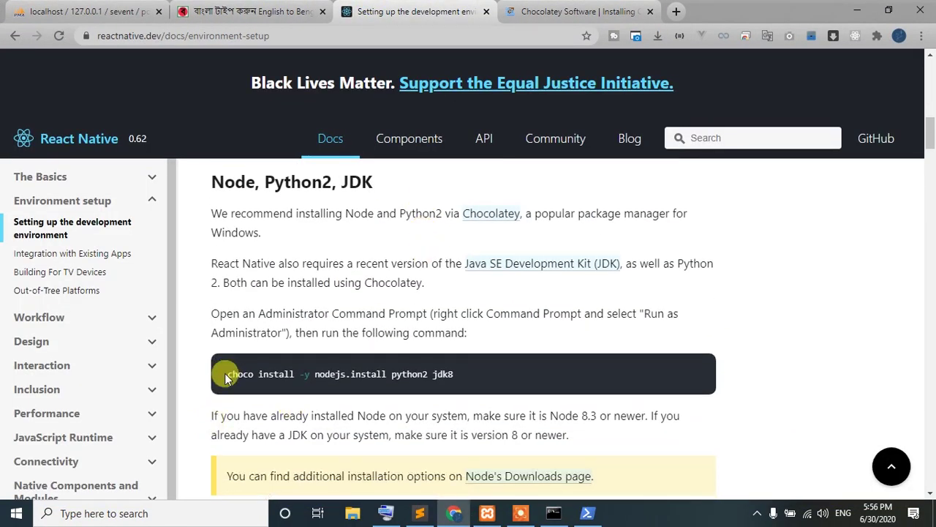
Copy the choco install command from the docs and bring back the administrator PowerShell.
{"action": "left_click_drag", "start_coordinate": [227, 374], "coordinate": [458, 373]}
{"action": "right_click", "coordinate": [418, 371]}
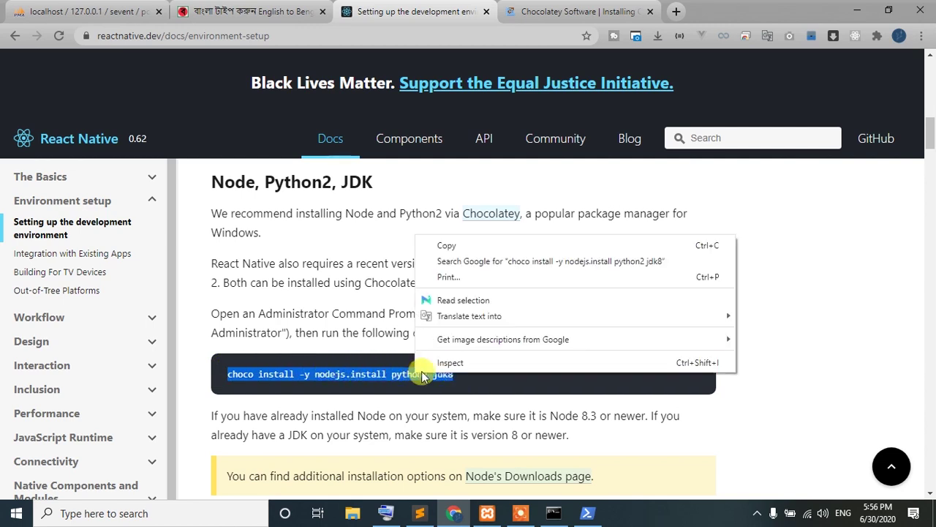
{"action": "left_click", "coordinate": [454, 247]}
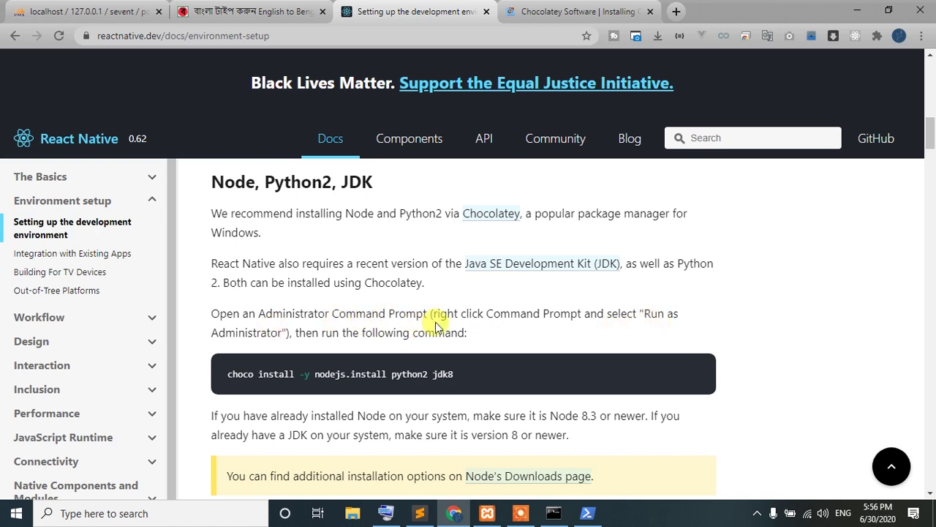
{"action": "left_click", "coordinate": [587, 514]}
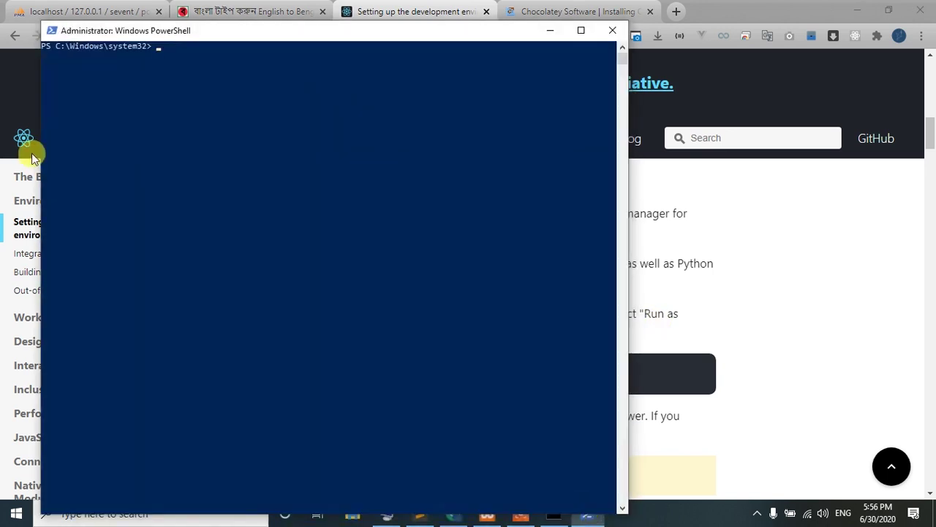
Paste and run choco install -y nodejs.install python2 jdk8 in the administrator PowerShell.
{"action": "right_click", "coordinate": [159, 47]}
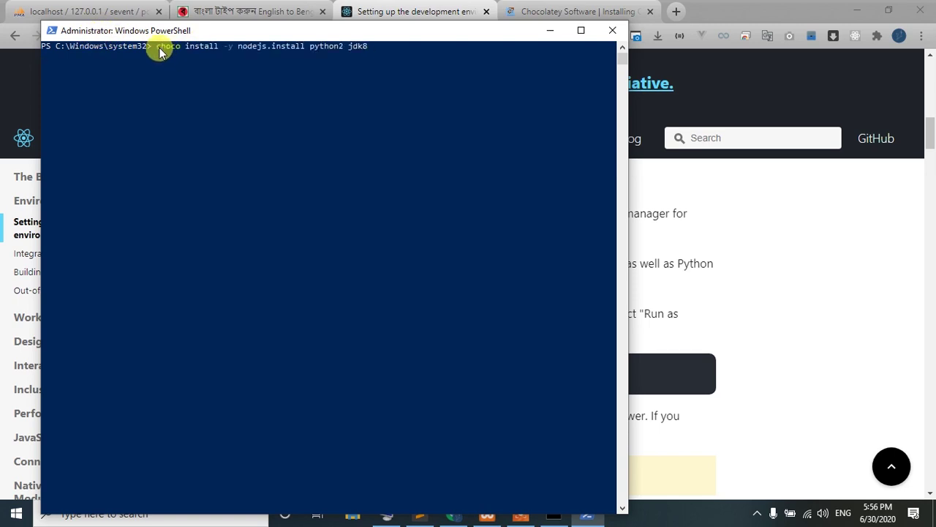
{"action": "key", "text": "Return"}
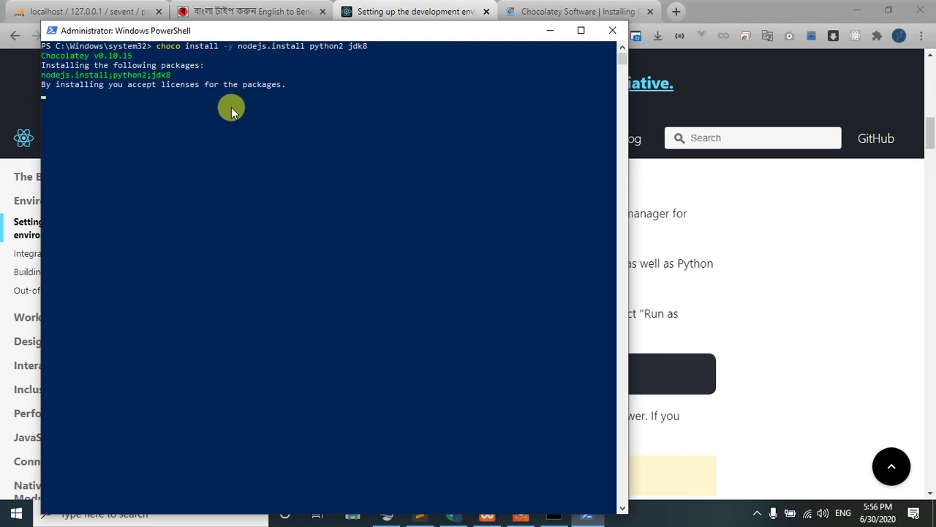
{"action": "left_click", "coordinate": [522, 513]}
{"action": "left_click", "coordinate": [502, 492]}
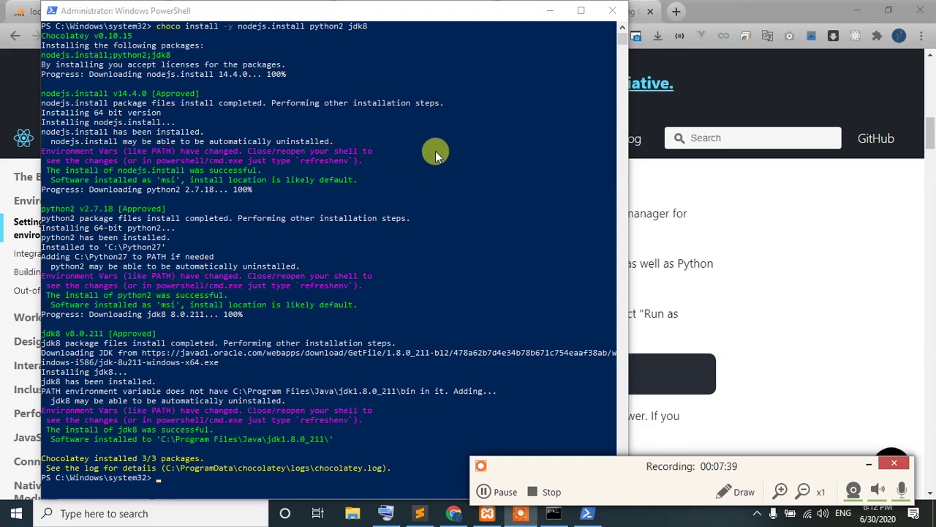
Minimize PowerShell and return to the React Native environment-setup guide in Chrome.
{"action": "left_click", "coordinate": [548, 12]}
{"action": "scroll", "coordinate": [476, 282], "scroll_direction": "down", "scroll_amount": 4}
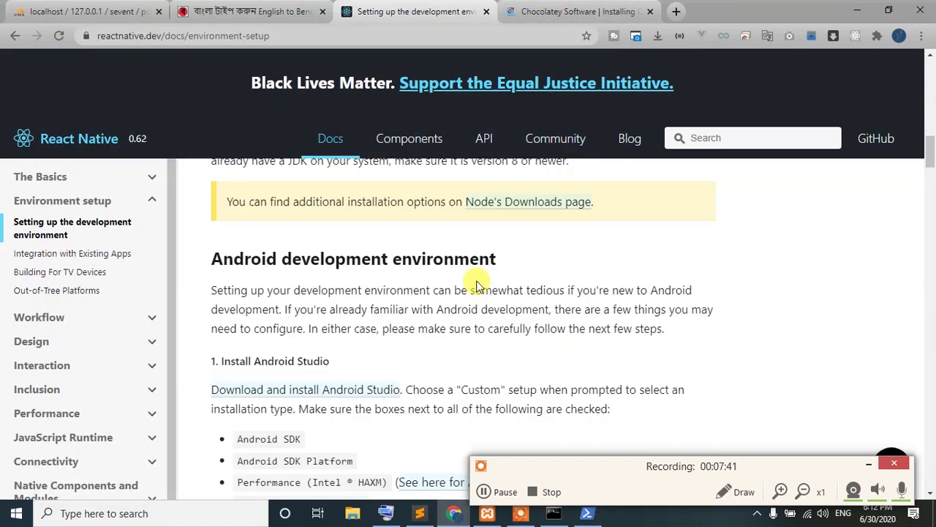
{"action": "scroll", "coordinate": [476, 286], "scroll_direction": "up", "scroll_amount": 1}
{"action": "scroll", "coordinate": [459, 279], "scroll_direction": "down", "scroll_amount": 4}
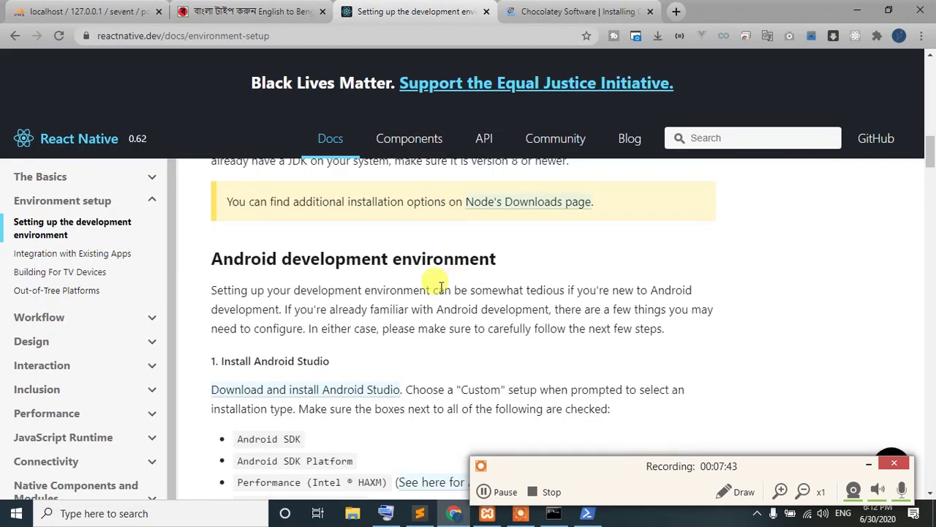
{"action": "scroll", "coordinate": [403, 326], "scroll_direction": "up", "scroll_amount": 2}
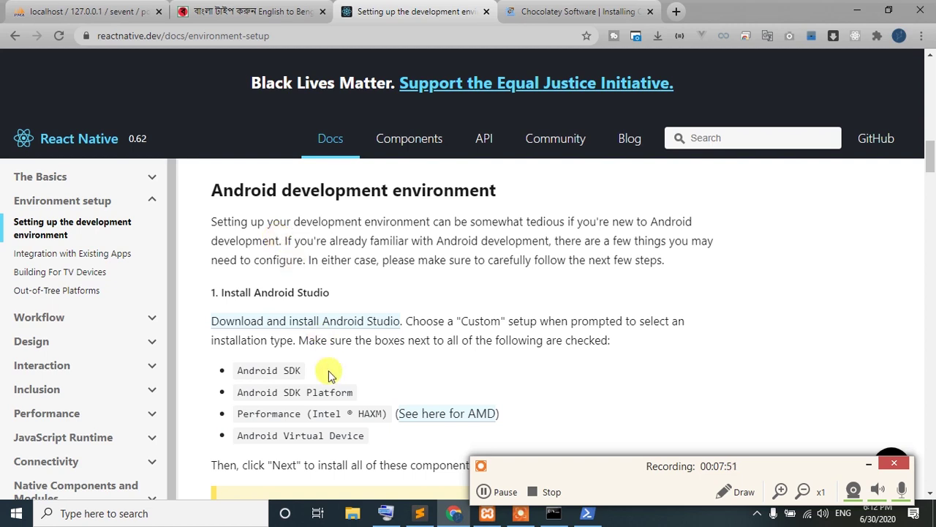
Read down through the Android development environment sections, then scroll back toward the top.
{"action": "scroll", "coordinate": [335, 370], "scroll_direction": "down", "scroll_amount": 1}
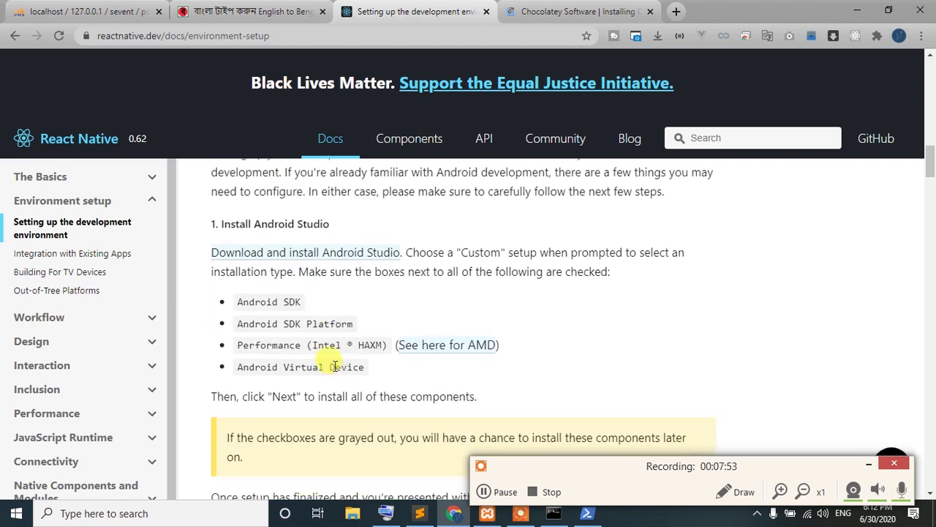
{"action": "scroll", "coordinate": [335, 365], "scroll_direction": "down", "scroll_amount": 4}
{"action": "scroll", "coordinate": [335, 366], "scroll_direction": "down", "scroll_amount": 6}
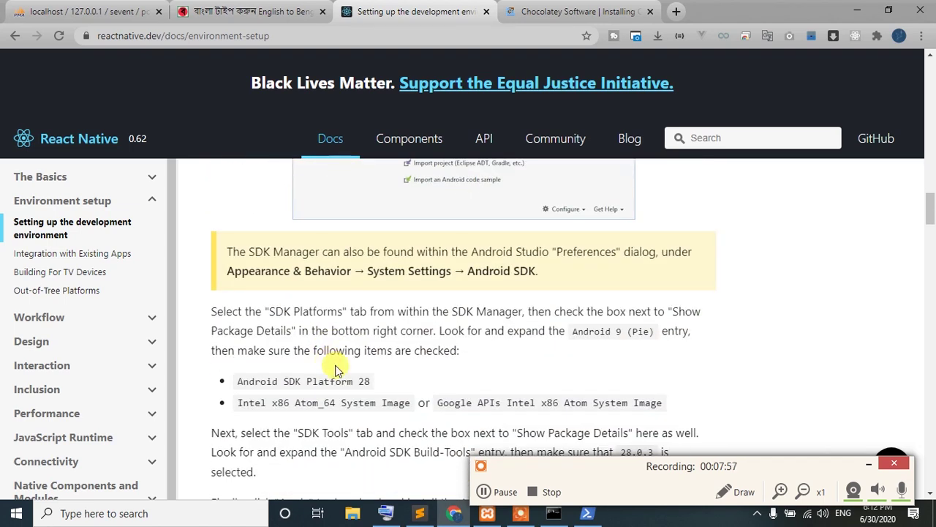
{"action": "scroll", "coordinate": [335, 369], "scroll_direction": "down", "scroll_amount": 6}
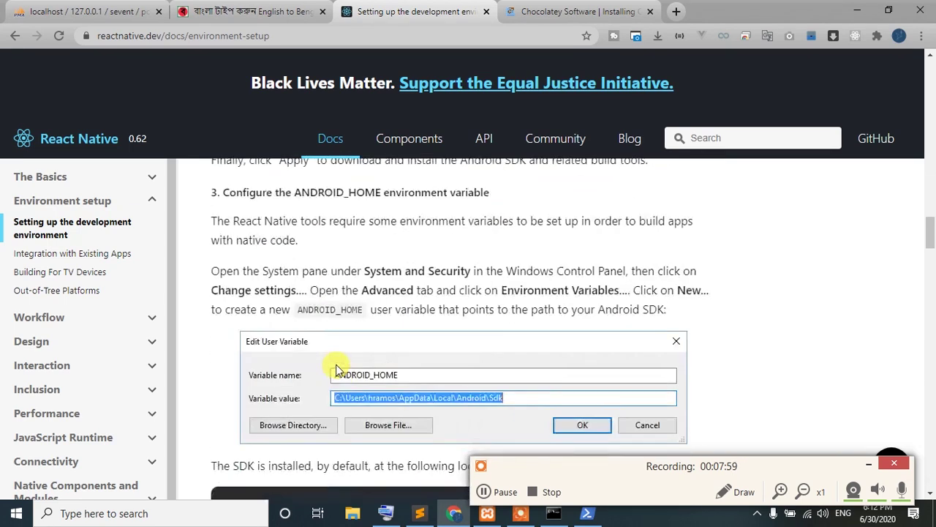
{"action": "scroll", "coordinate": [337, 370], "scroll_direction": "down", "scroll_amount": 6}
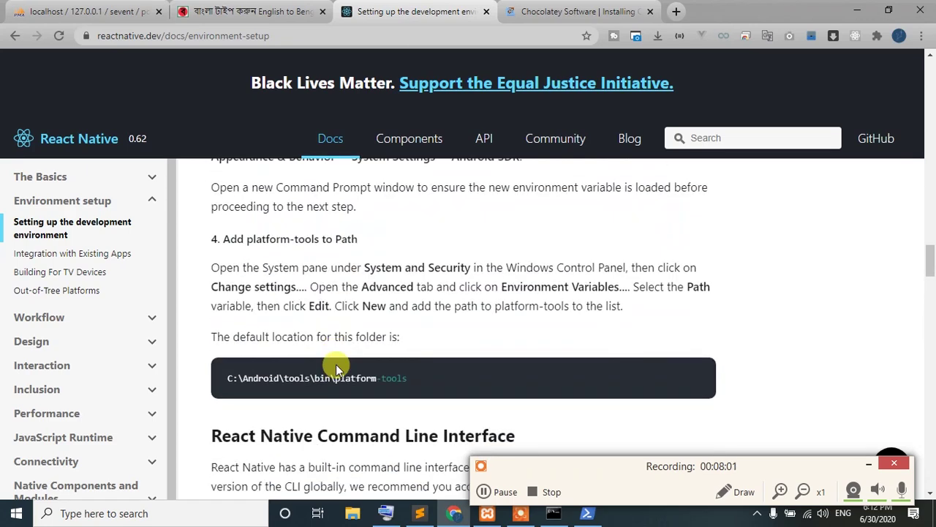
{"action": "scroll", "coordinate": [337, 369], "scroll_direction": "up", "scroll_amount": 20}
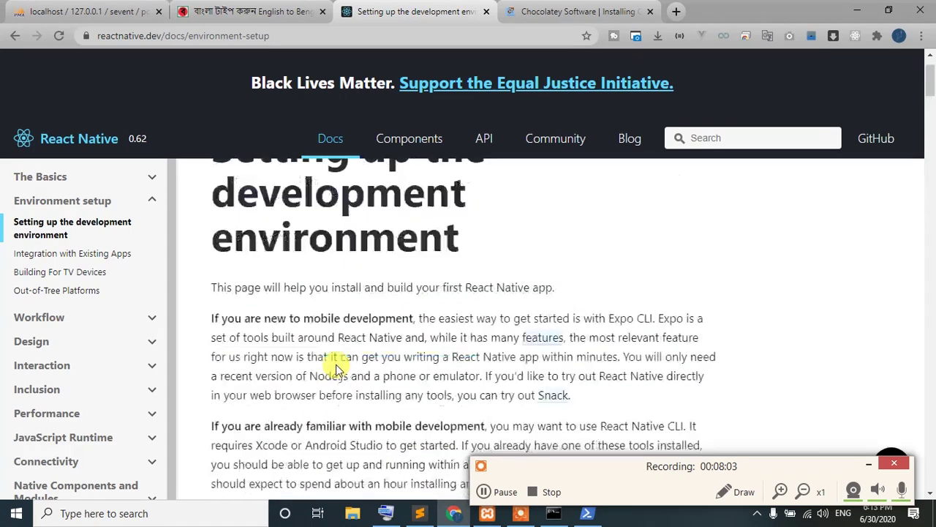
{"action": "scroll", "coordinate": [336, 370], "scroll_direction": "up", "scroll_amount": 1}
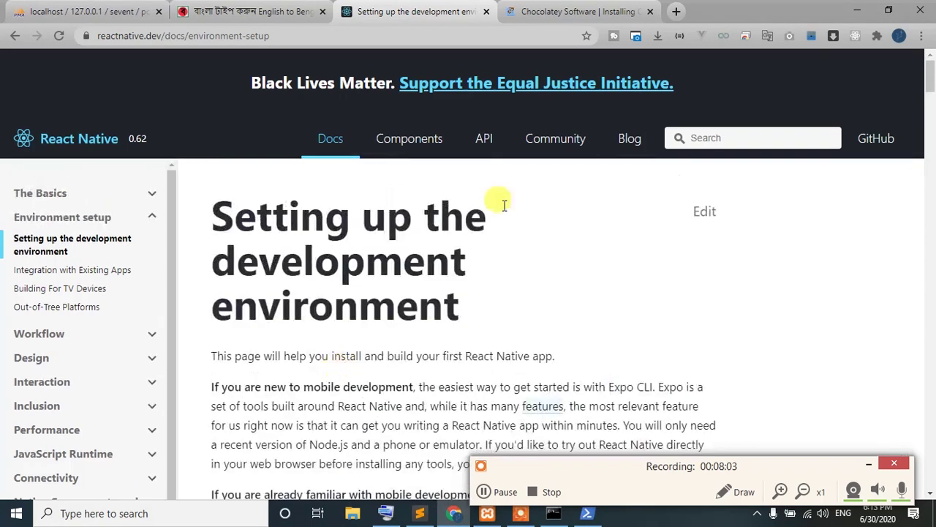
{"action": "left_click", "coordinate": [678, 12]}
In a new tab, search the web for 'google playstore'.
{"action": "type", "text": "google"}
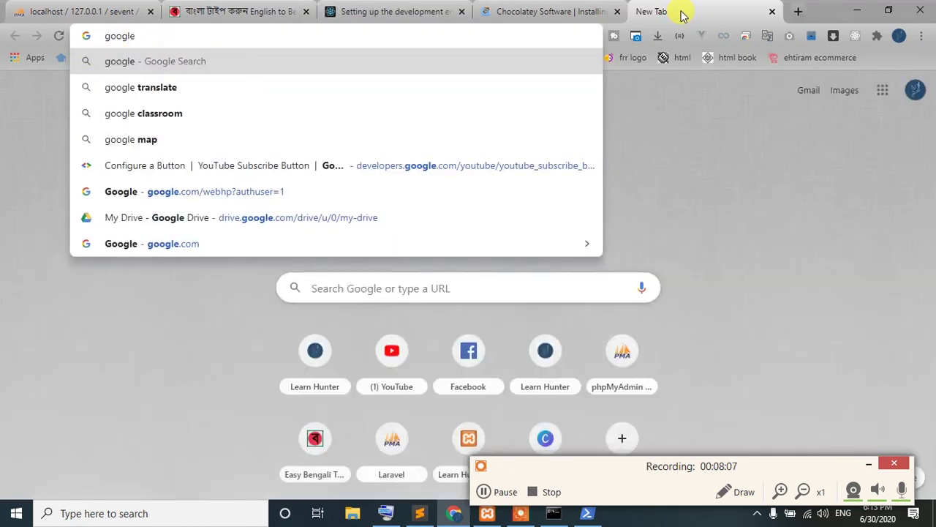
{"action": "type", "text": " play"}
{"action": "key", "text": "BackSpace"}
{"action": "type", "text": "store"}
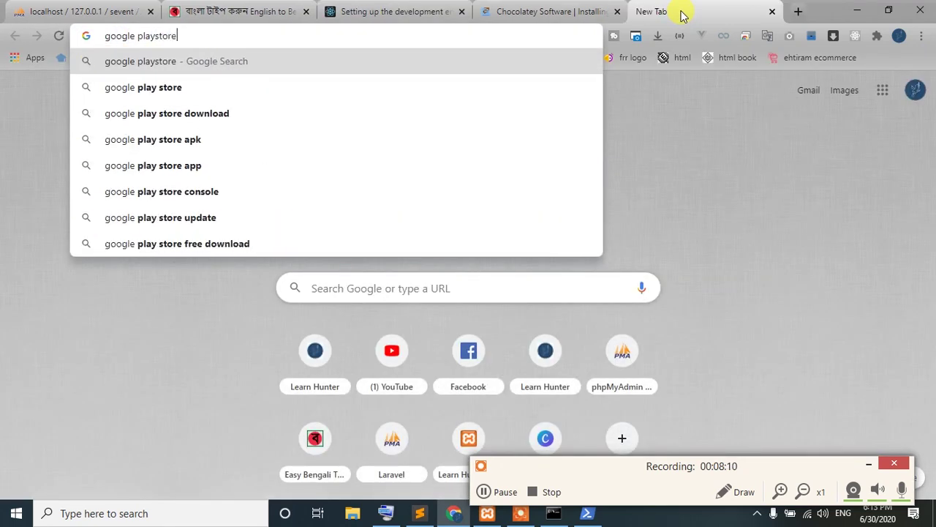
{"action": "key", "text": "Return"}
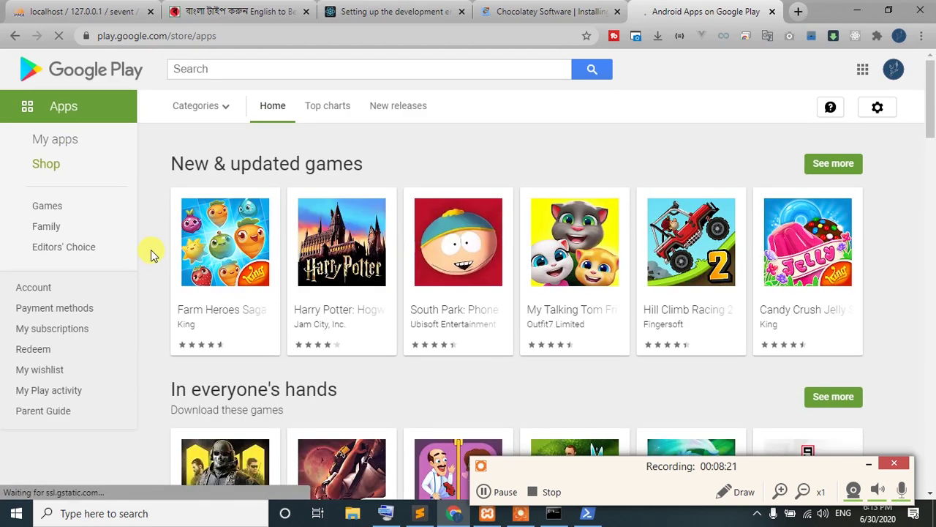
Search Google Play apps for 'expo' to find the Expo app.
{"action": "left_click", "coordinate": [227, 70]}
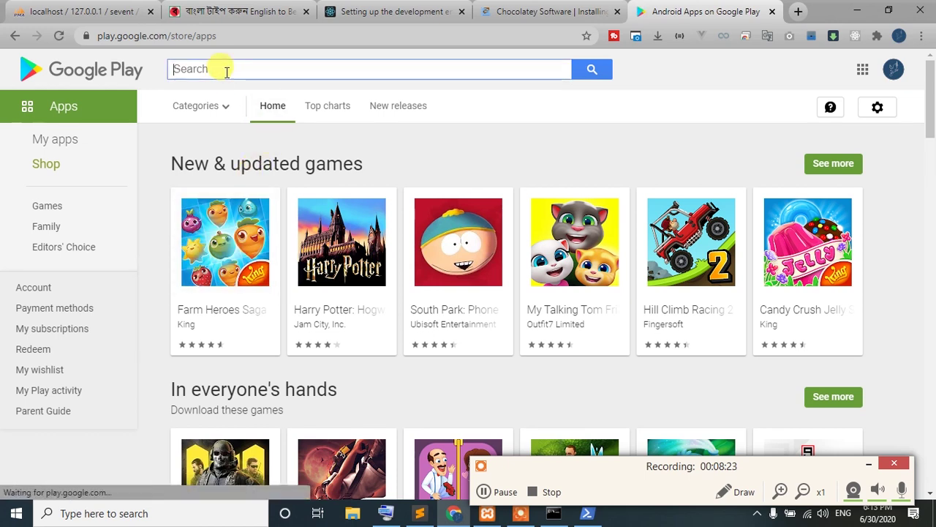
{"action": "type", "text": "expo"}
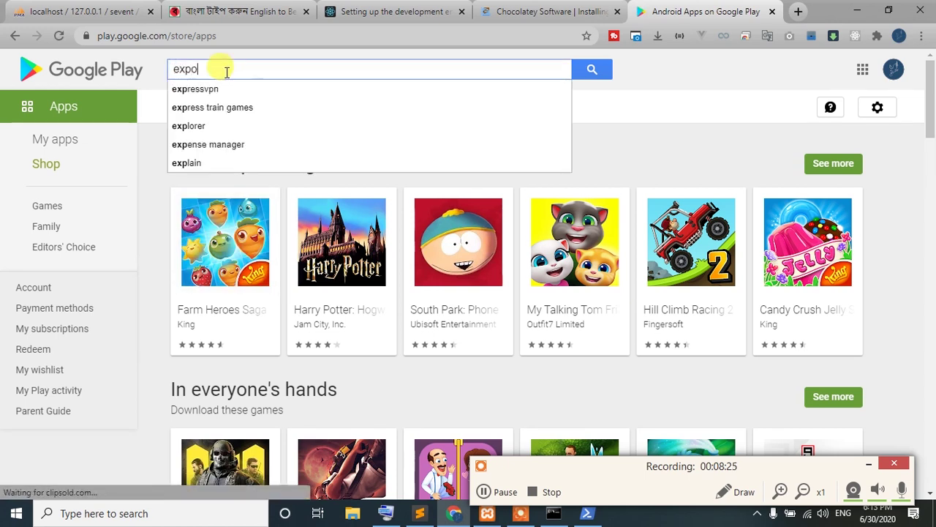
{"action": "left_click", "coordinate": [189, 107]}
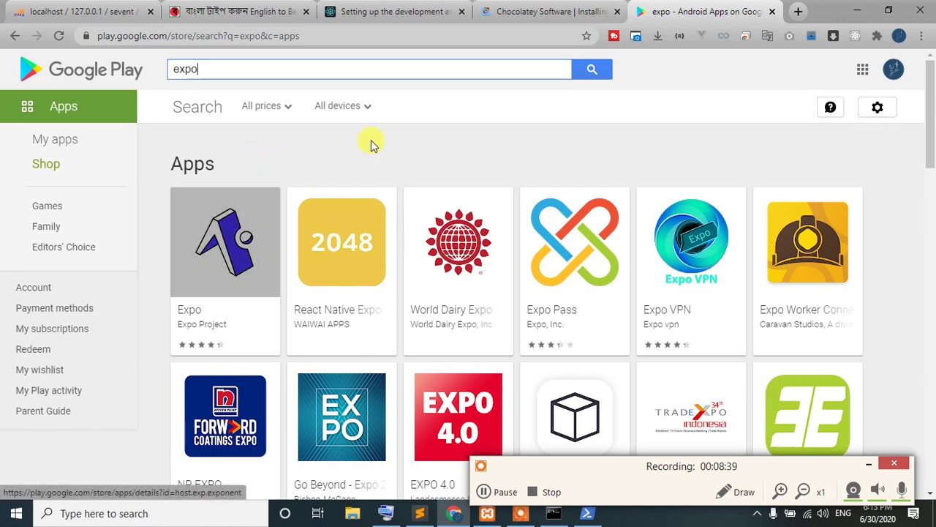
Close the Google Play and Chocolatey tabs, leaving the React Native setup guide.
{"action": "left_click", "coordinate": [771, 12]}
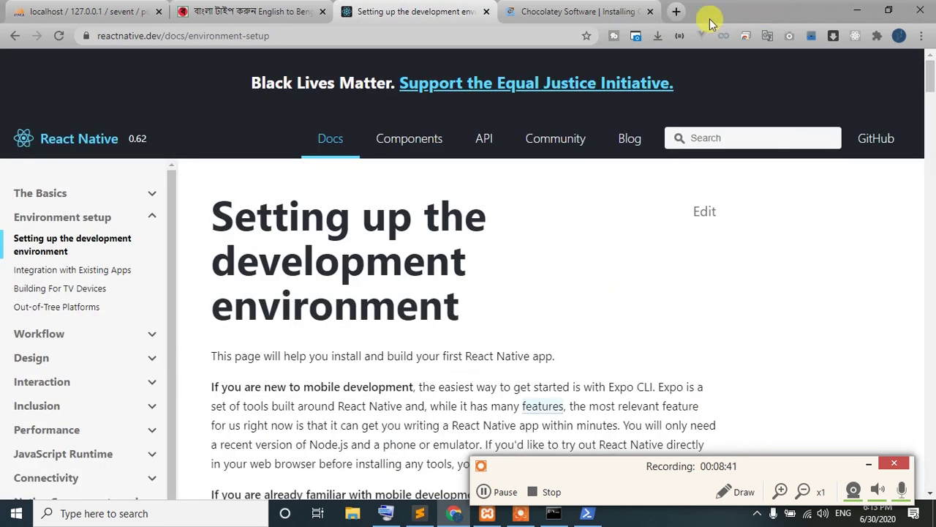
{"action": "left_click", "coordinate": [649, 12]}
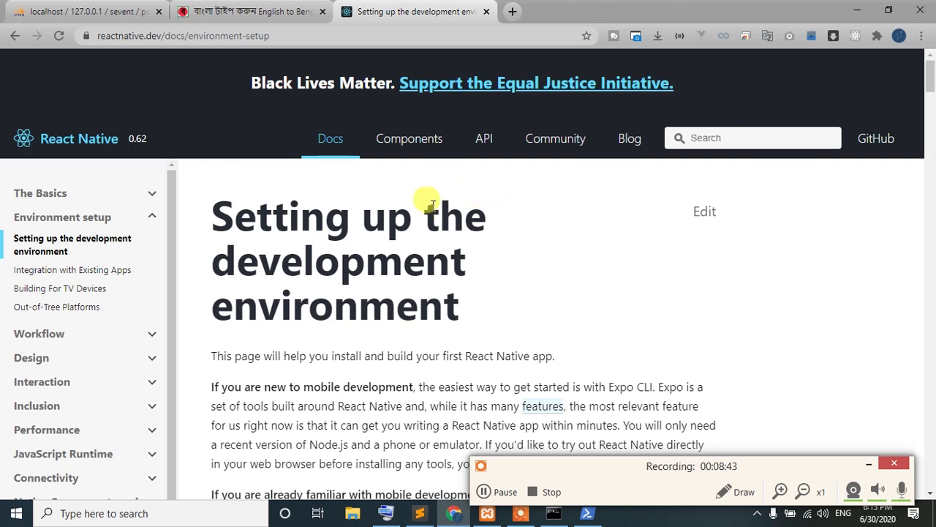
{"action": "scroll", "coordinate": [465, 295], "scroll_direction": "down", "scroll_amount": 3}
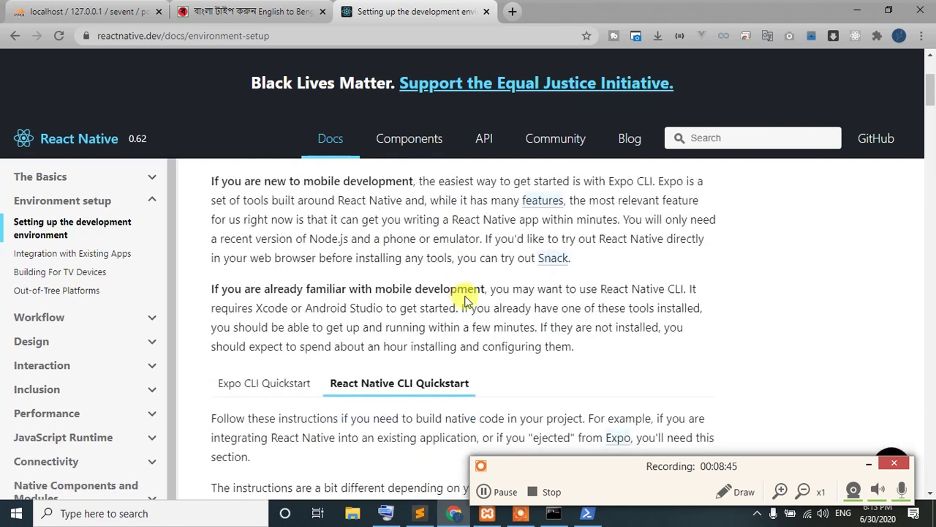